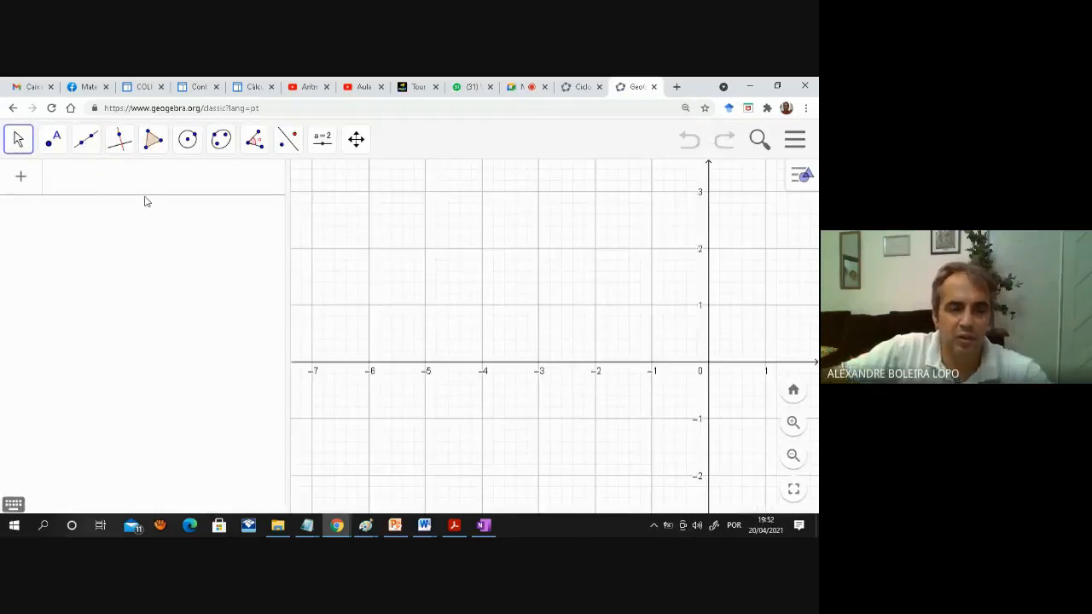
- Try to plot the sine function by entering the expression y − sen(x) in the algebra input
text(y = sen)
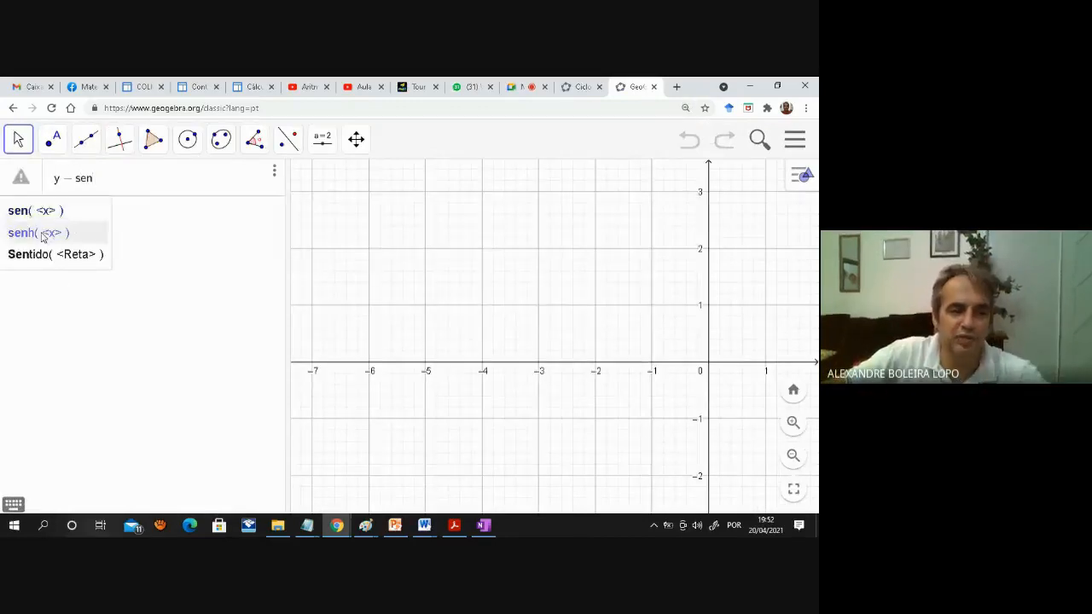
click(43, 232)
click(100, 182)
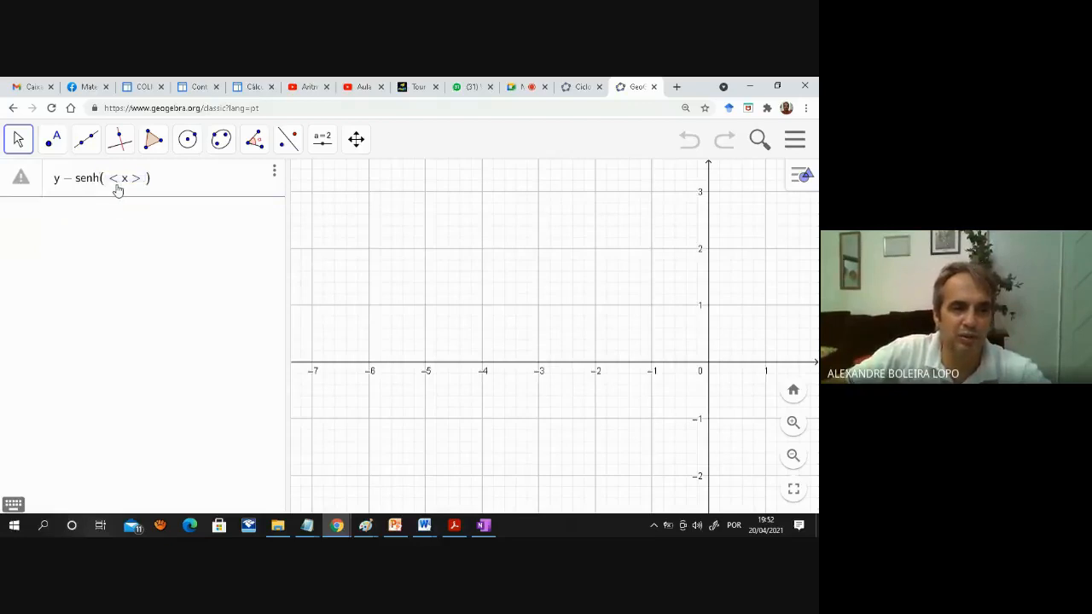
key(BackSpace)
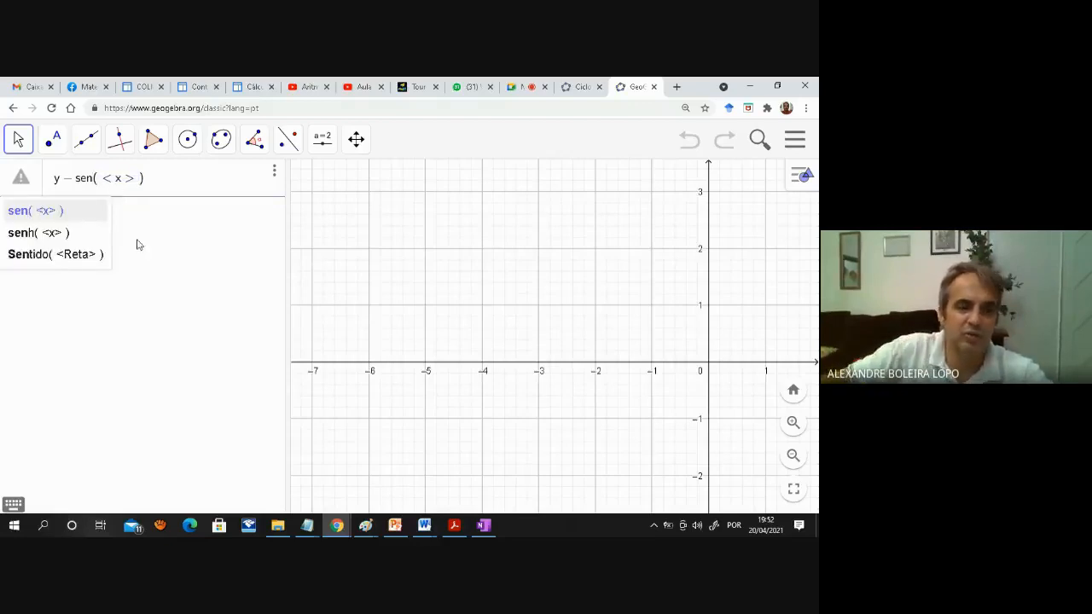
key(Return)
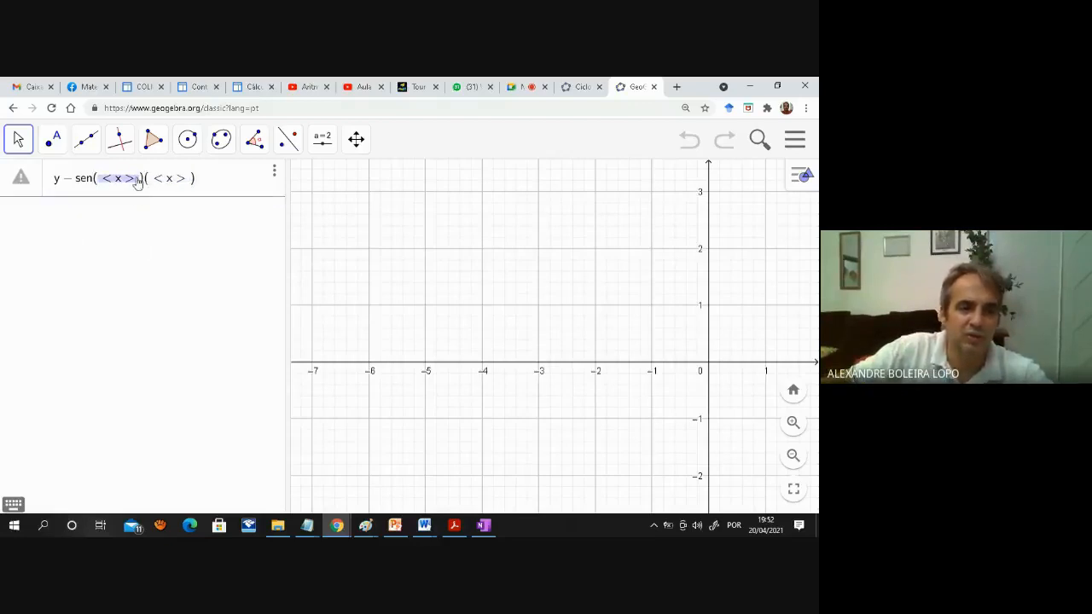
click(202, 181)
key(BackSpace)
key(BackSpace)
key(BackSpace)
key(BackSpace)
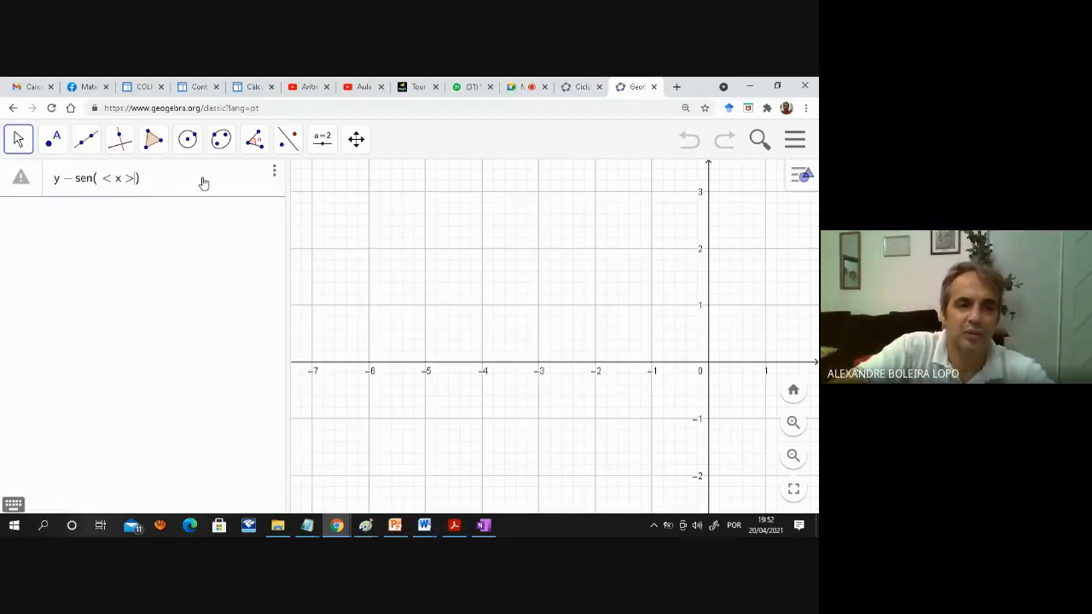
key(Return)
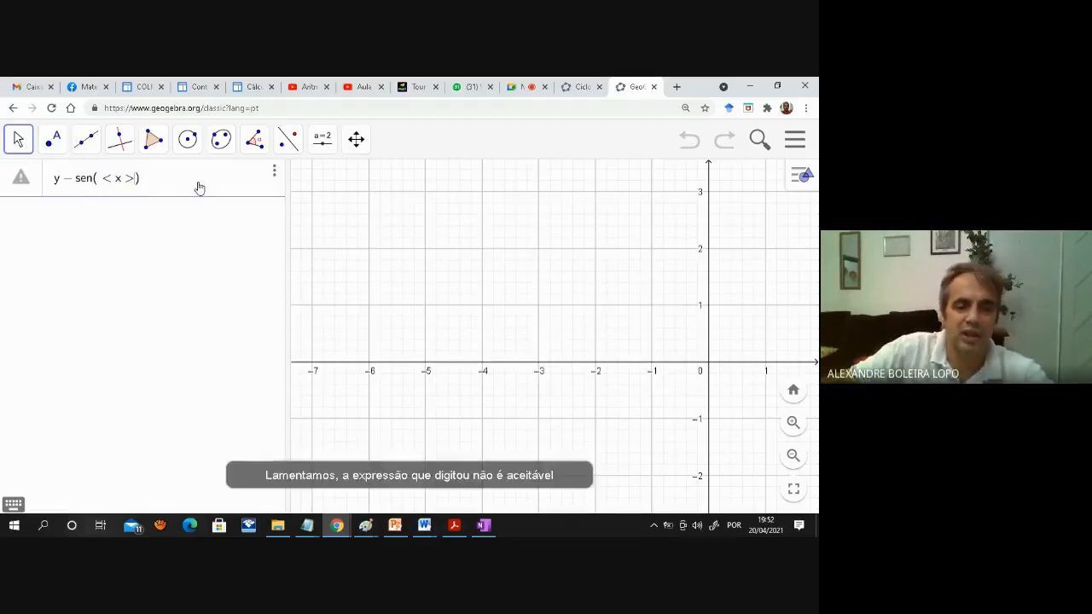
key(BackSpace)
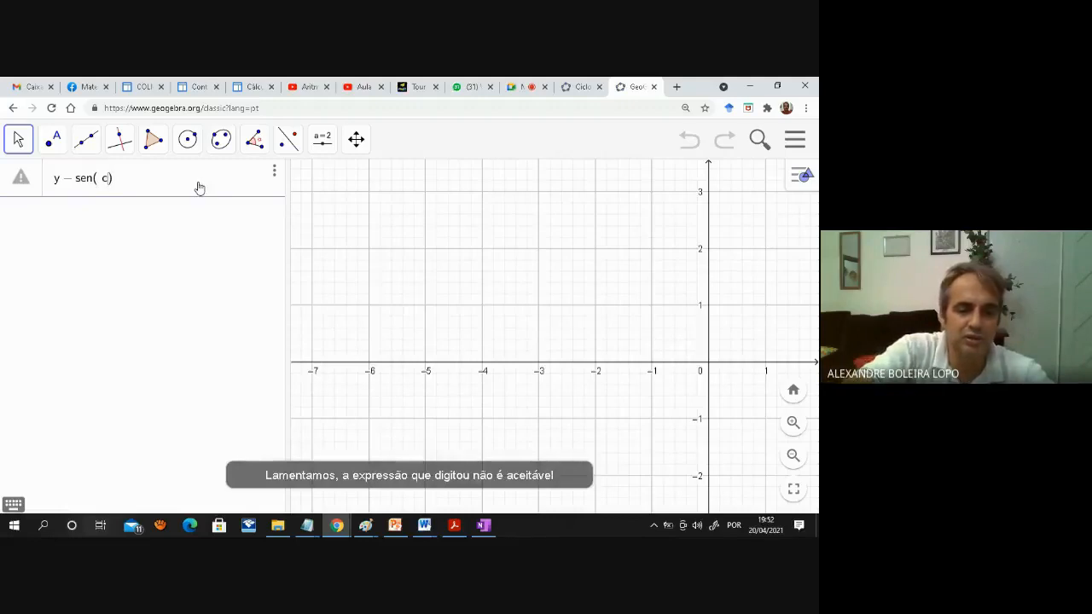
text(x)
key(Return)
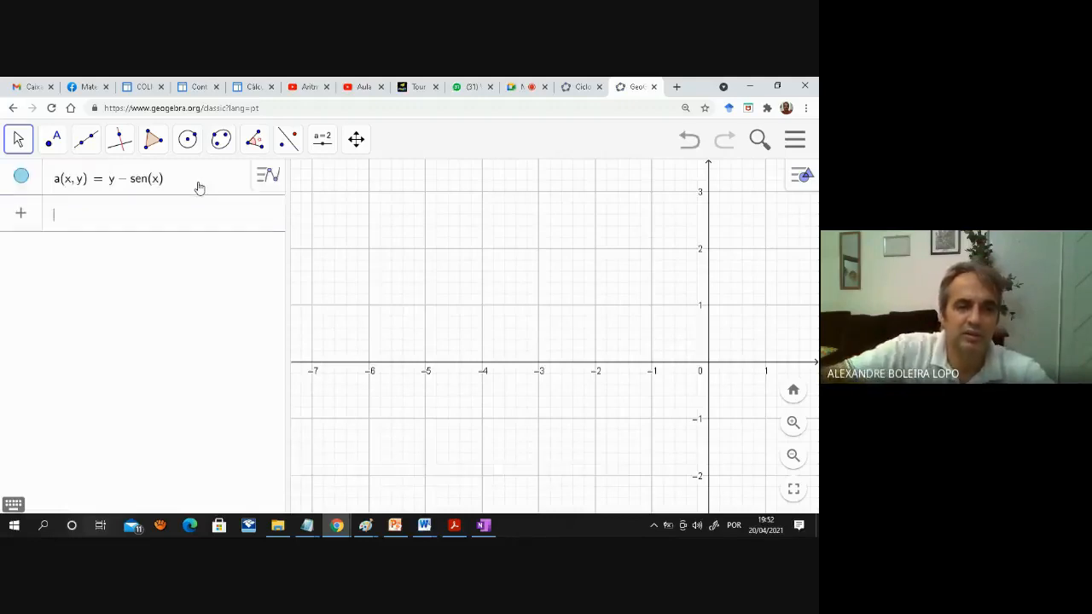
- Delete the two-variable expression y − sen(x) from the algebra list
click(258, 177)
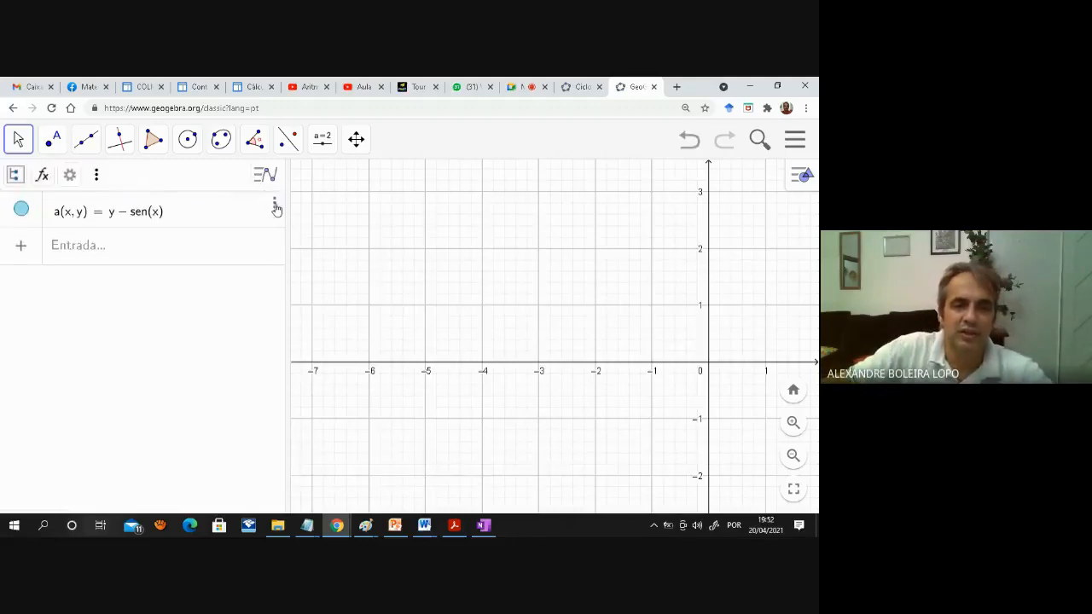
click(274, 208)
click(304, 230)
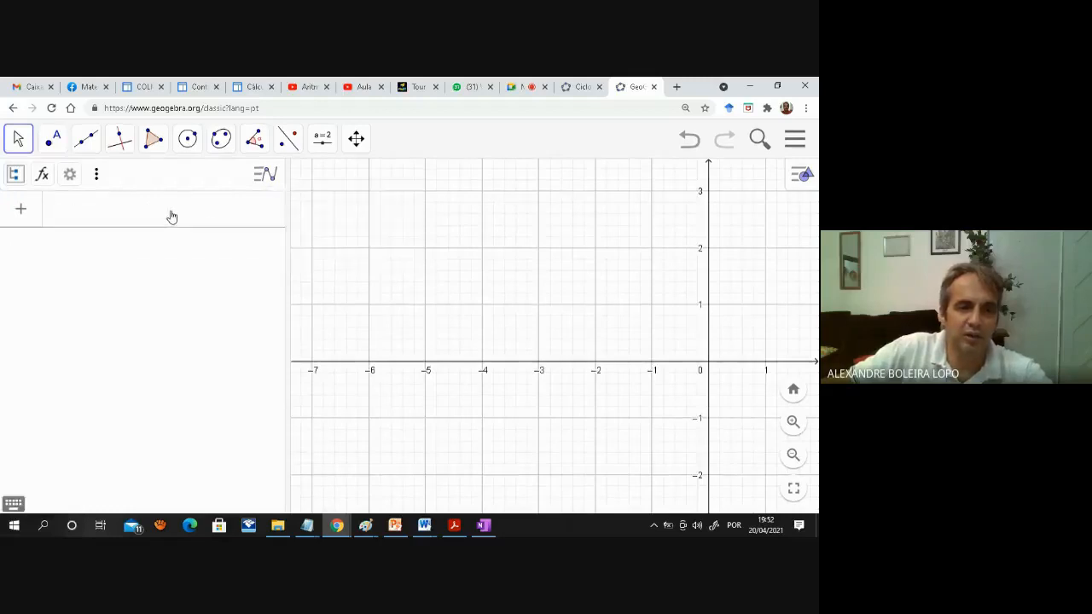
- Define the function f(x) = sen(x) so that its curve is plotted
text(y)
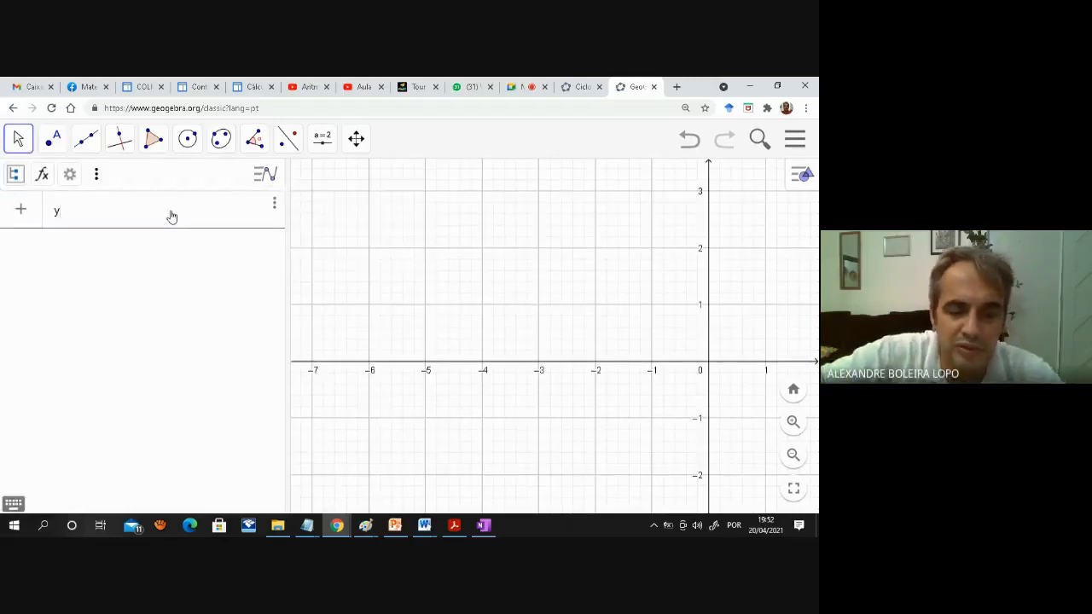
key(BackSpace)
text(f()
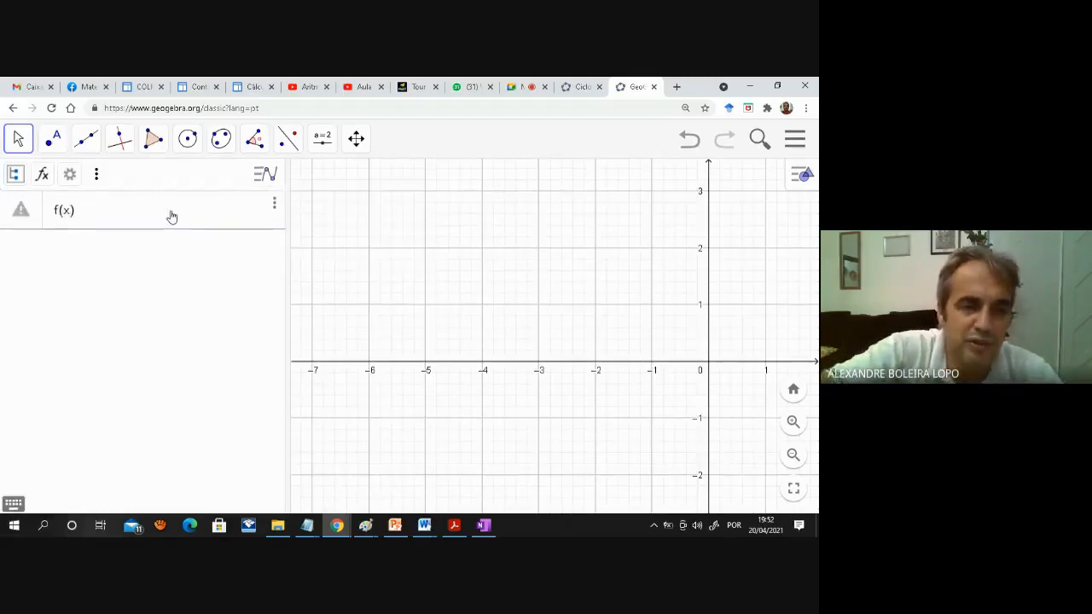
text(x) = s)
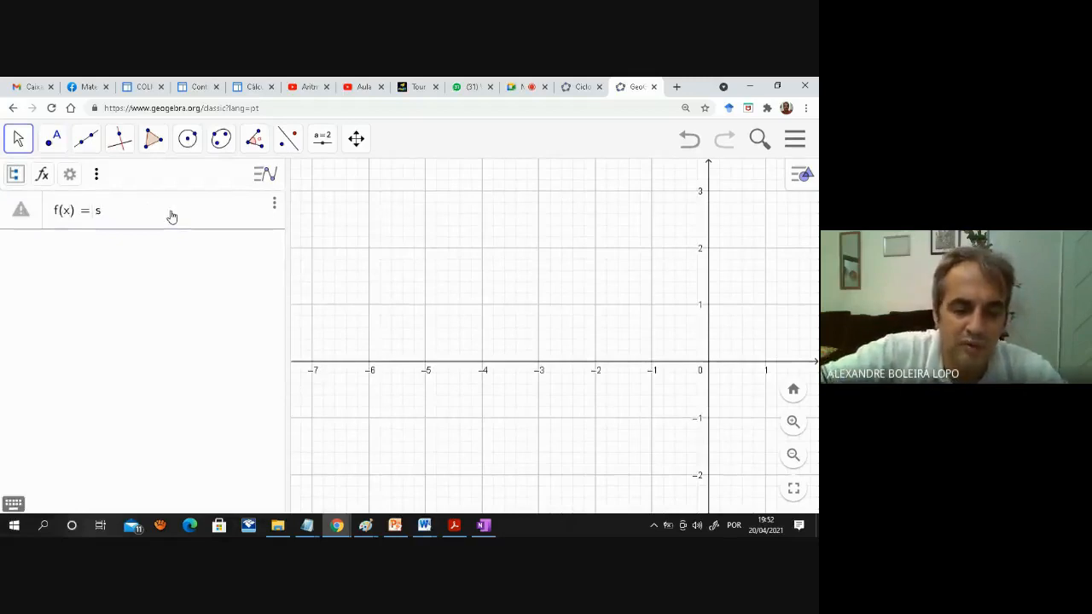
text(en)
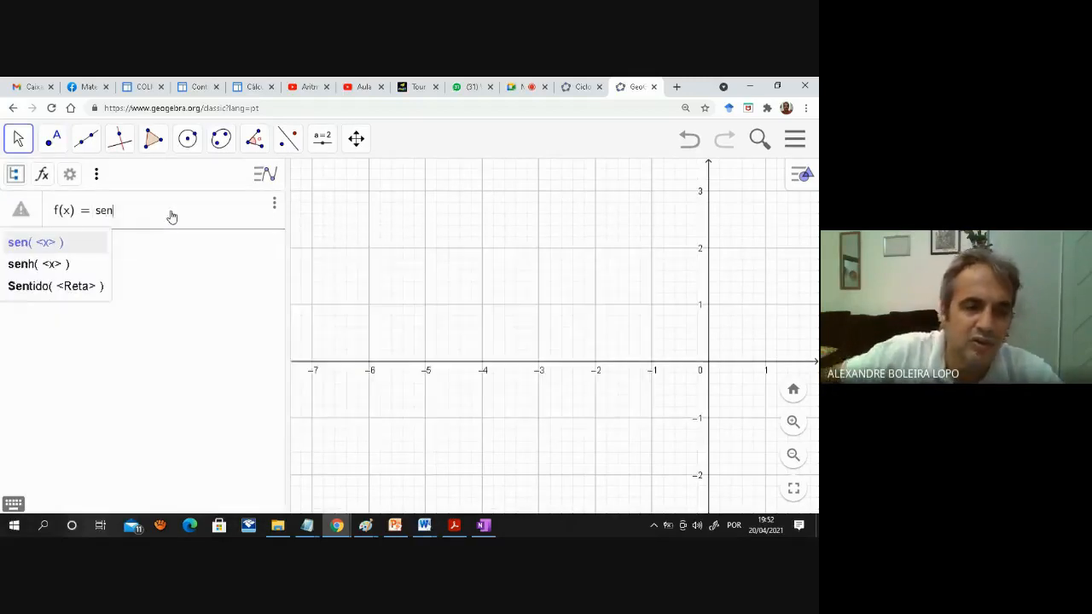
click(47, 249)
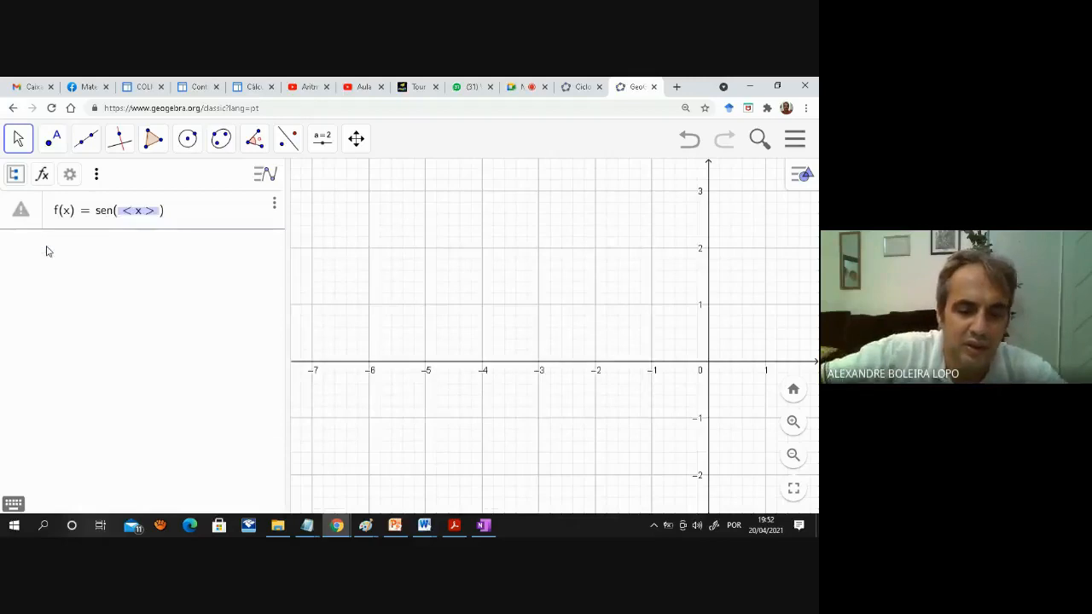
text(x)
key(Return)
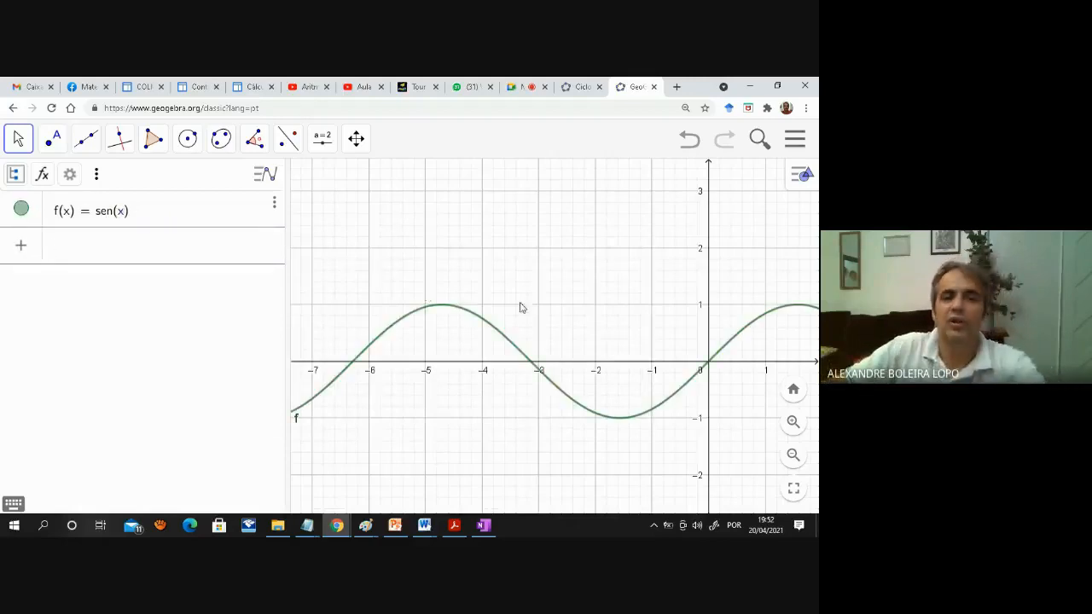
- Hide the coordinate axes of the 2D graphics view and show them again
drag(522, 307, 368, 294)
scroll(414, 312, down, 2)
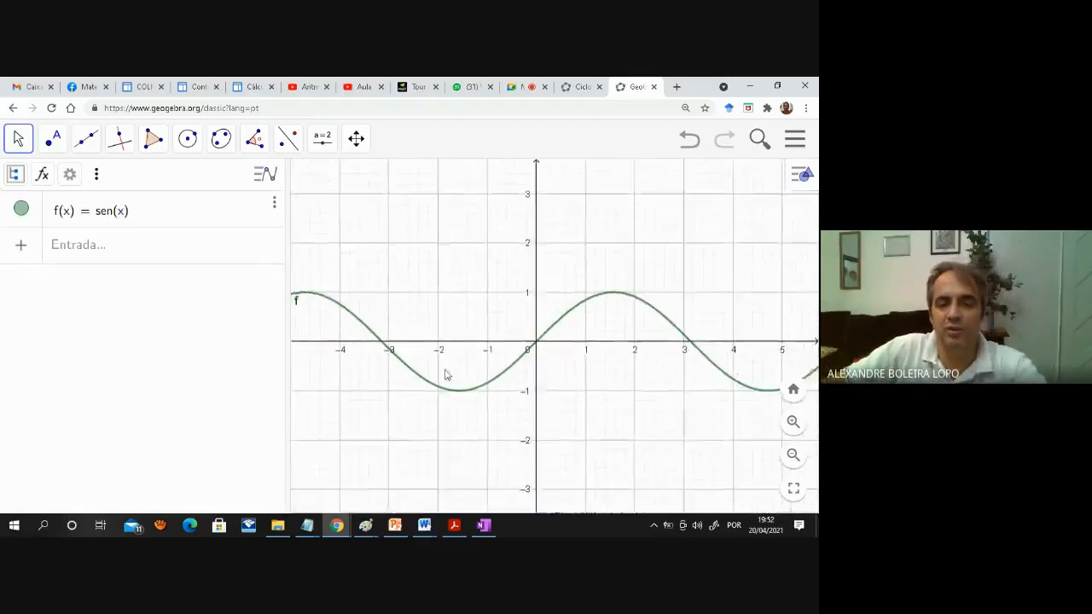
drag(552, 383, 457, 352)
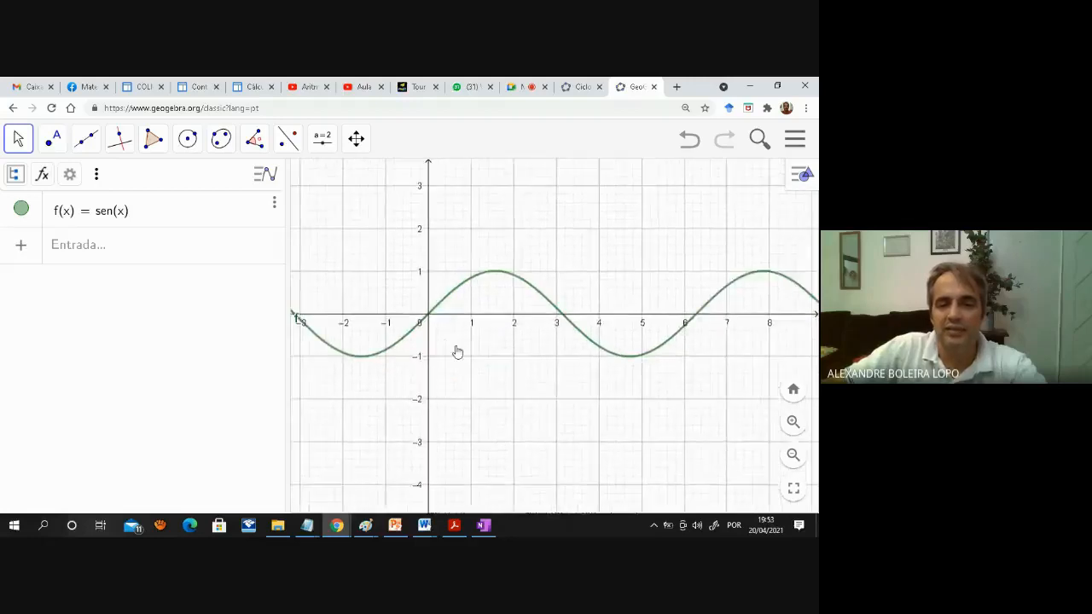
scroll(458, 353, down, 1)
scroll(458, 353, up, 4)
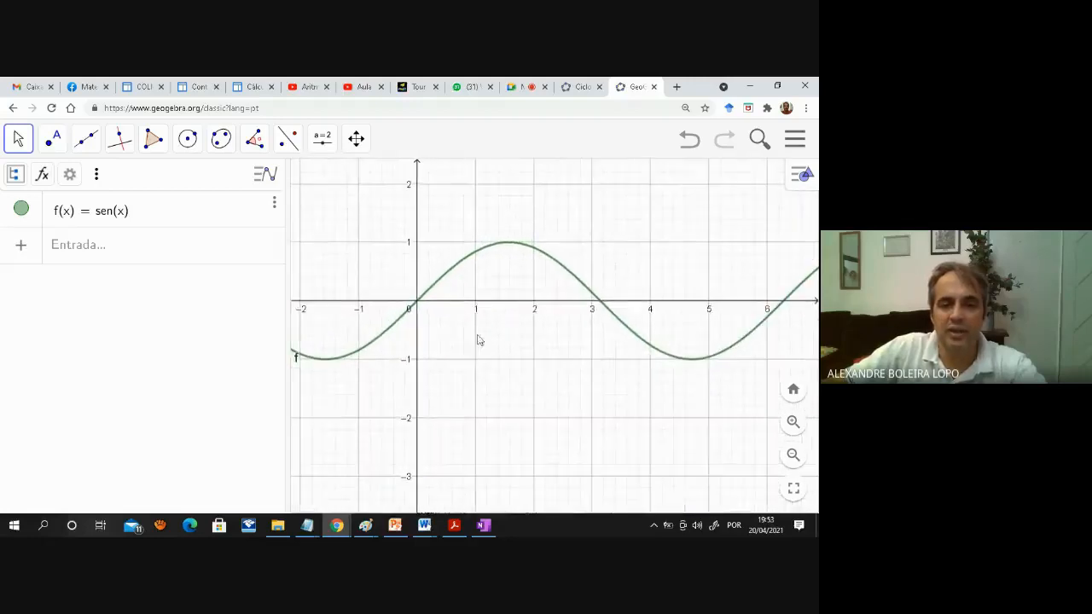
right_click(494, 312)
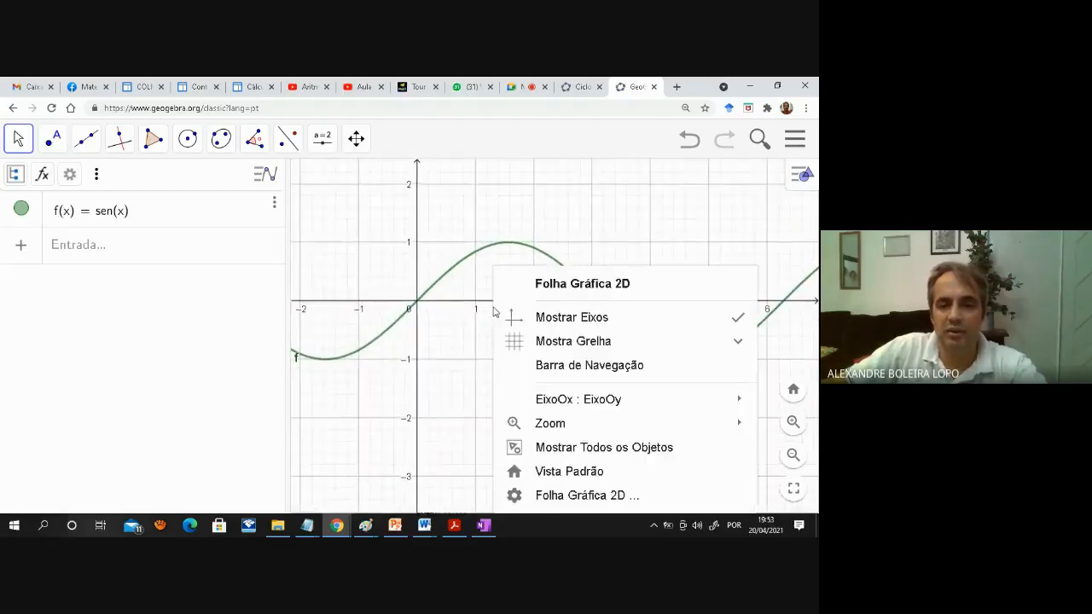
click(579, 320)
right_click(535, 317)
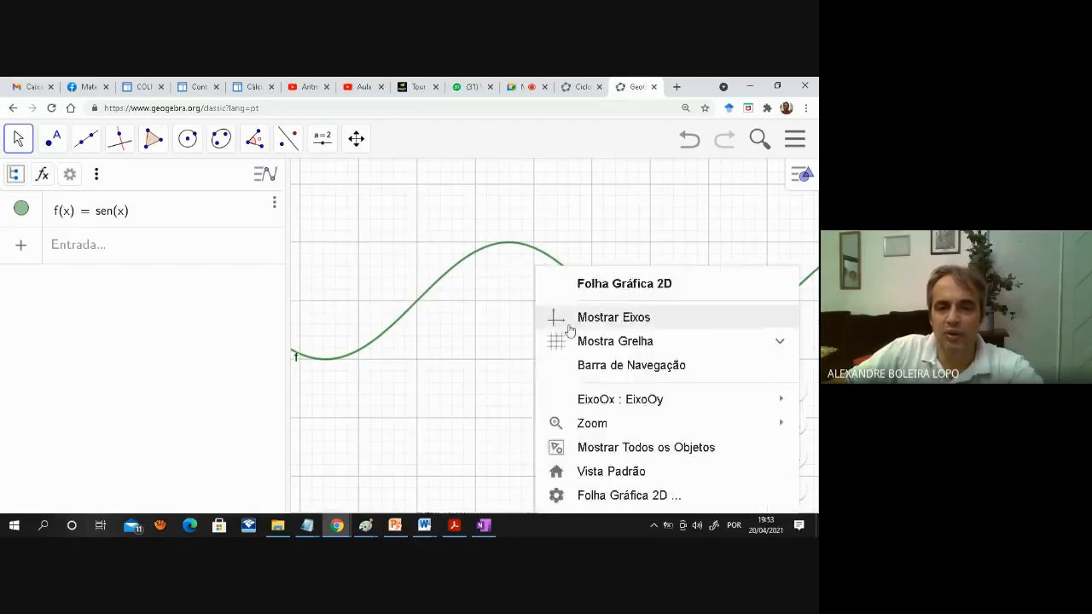
click(572, 323)
- Set the x-axis unit to π in the graphics view settings and close the settings
scroll(620, 321, down, 2)
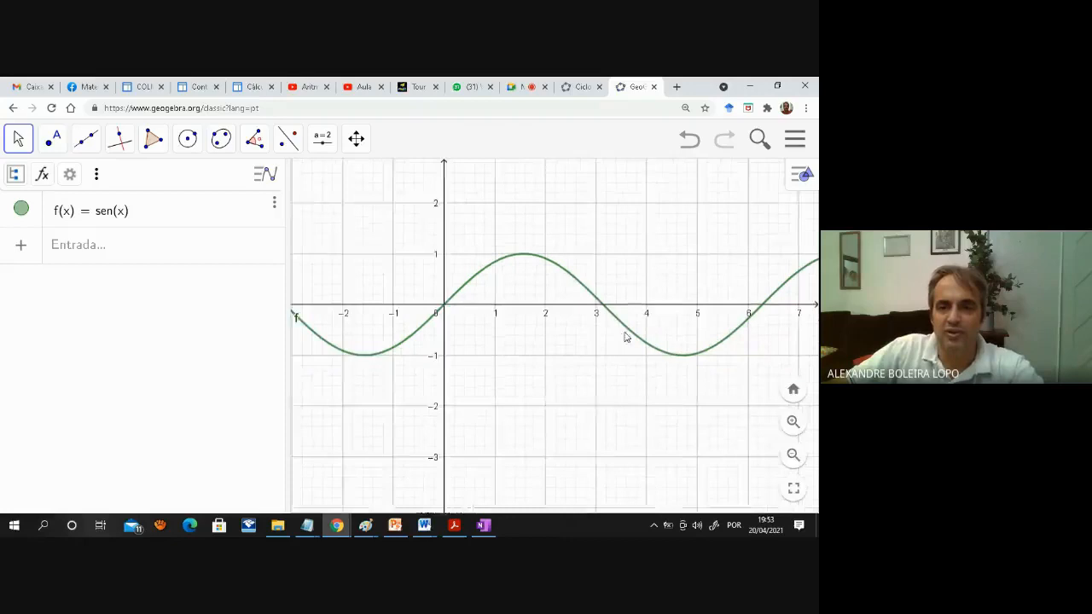
click(801, 175)
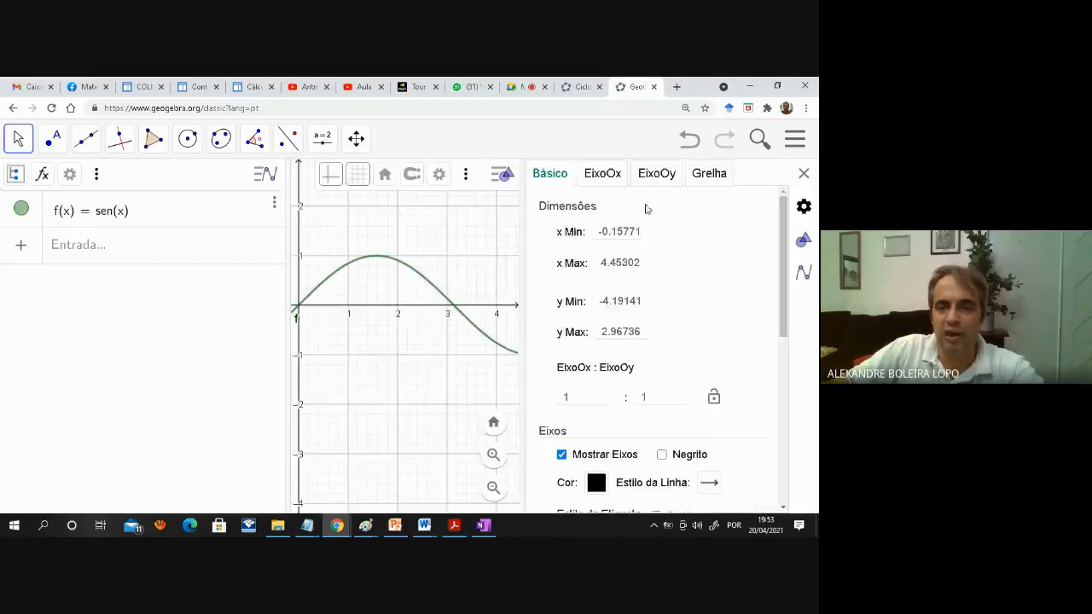
scroll(658, 359, down, 2)
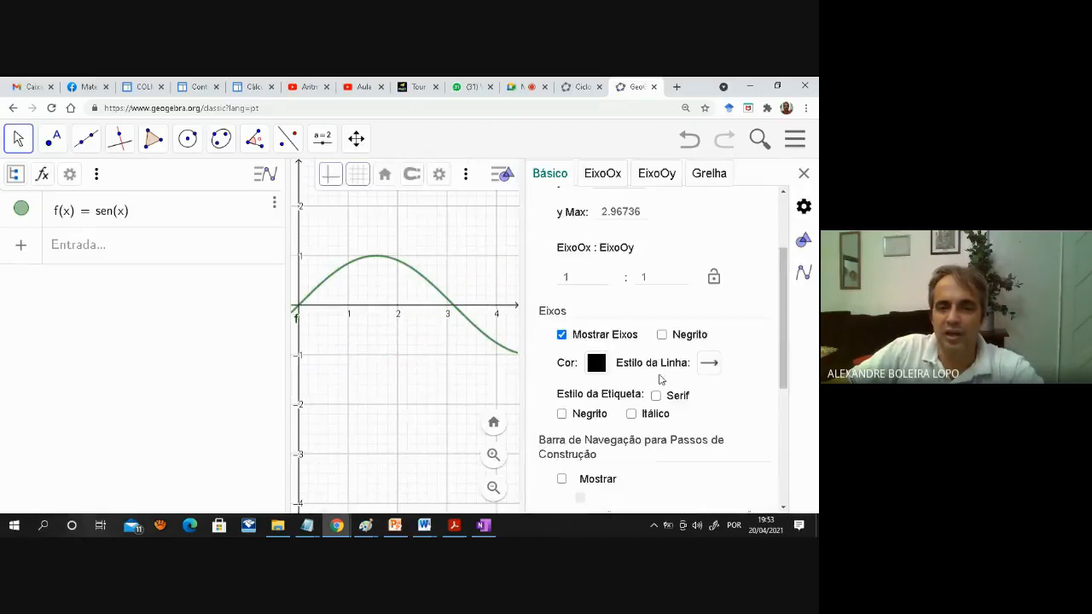
click(610, 176)
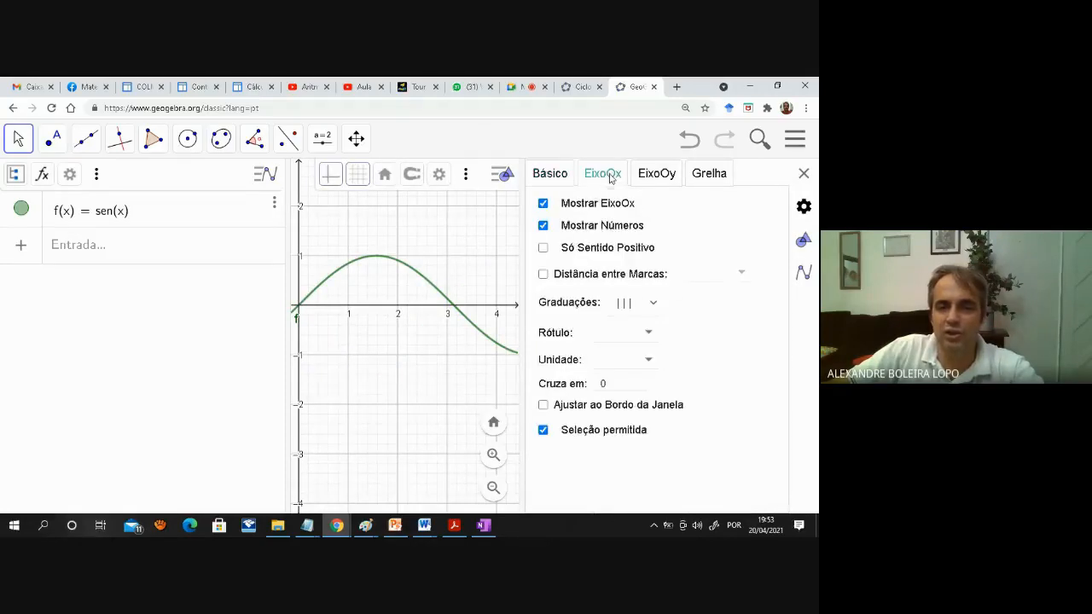
click(648, 359)
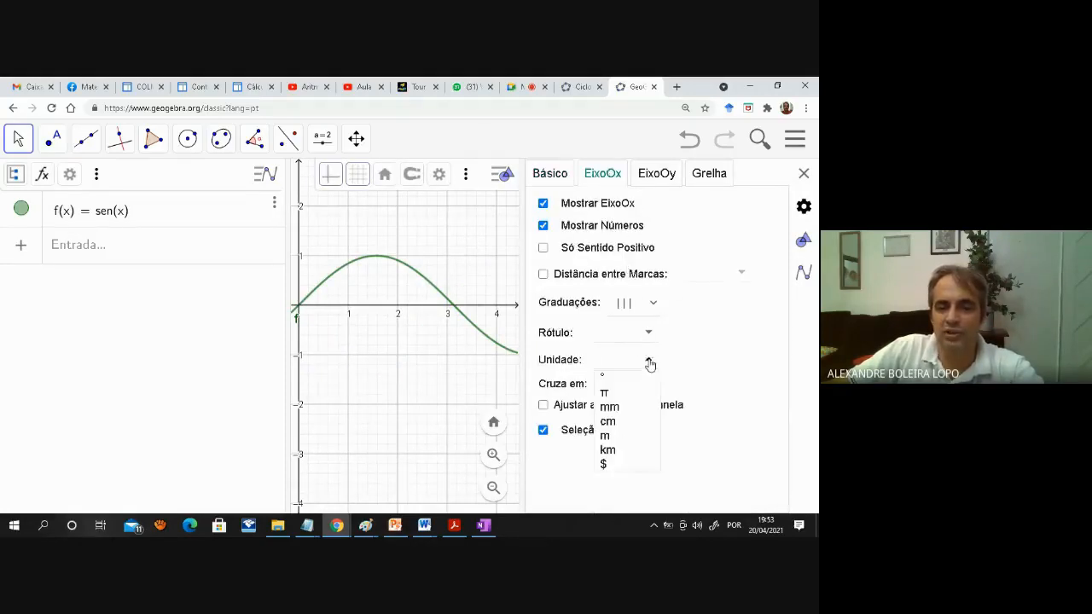
click(628, 397)
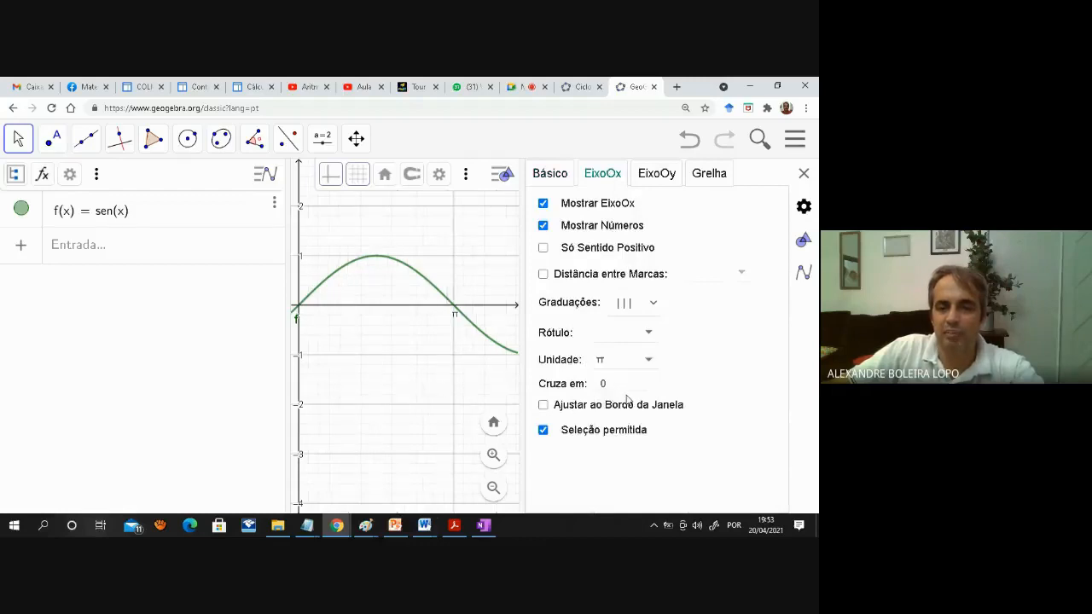
click(804, 175)
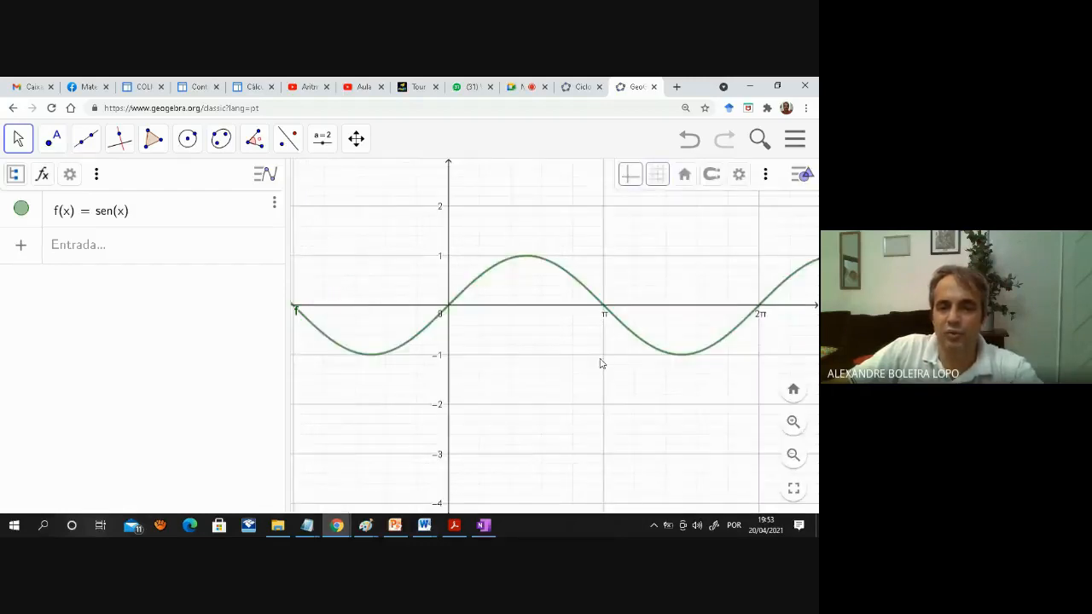
- Set the EixoOx : EixoOy axis ratio of the graphics view to 1 : 2
drag(599, 366, 447, 384)
scroll(446, 384, down, 1)
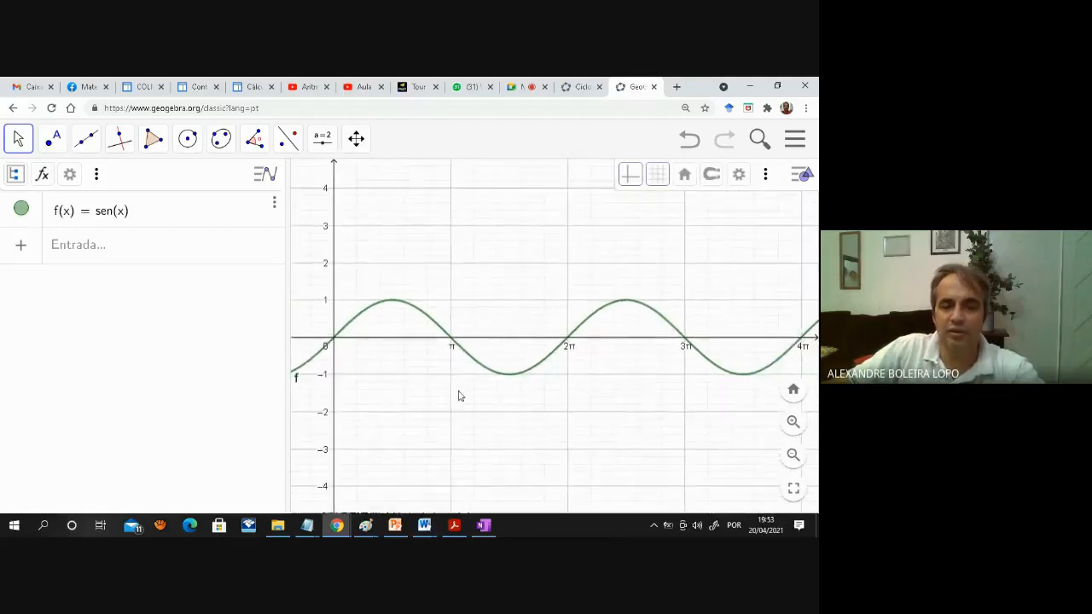
scroll(470, 406, up, 3)
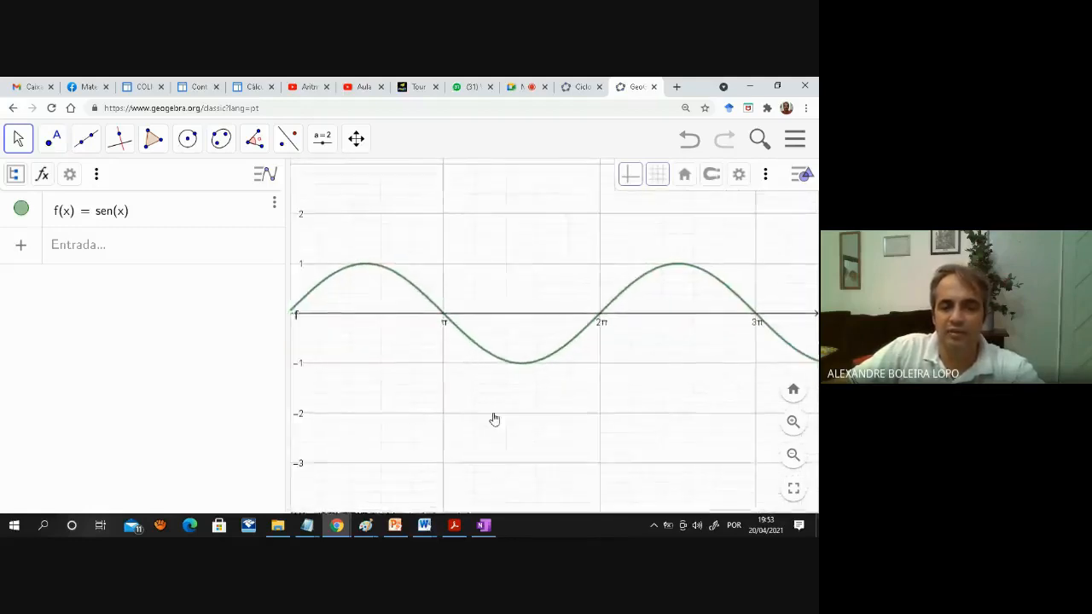
drag(499, 415, 539, 415)
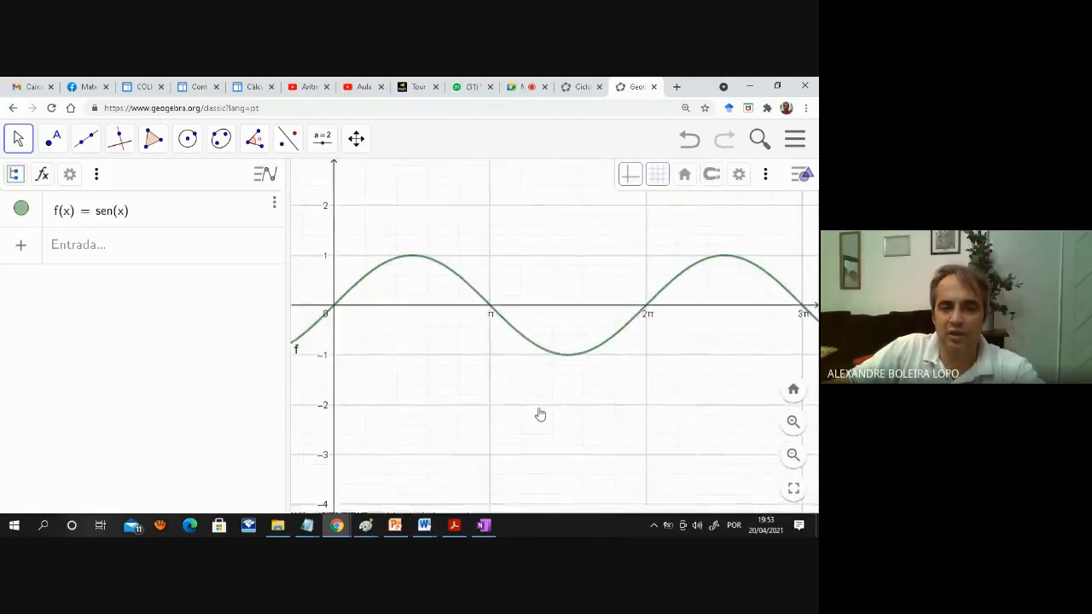
right_click(457, 317)
mouse_move(532, 407)
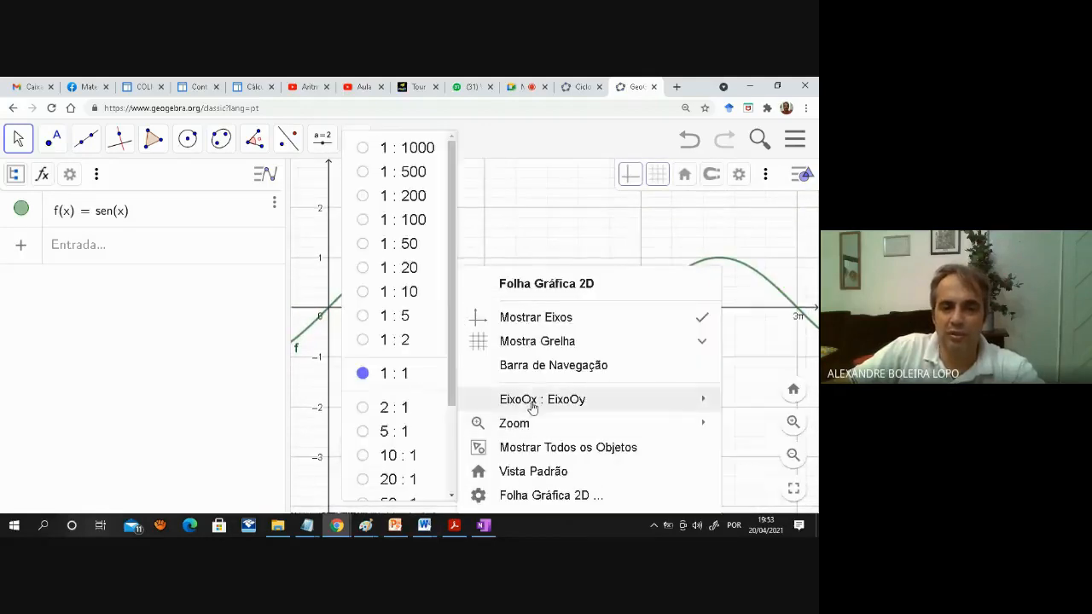
click(414, 341)
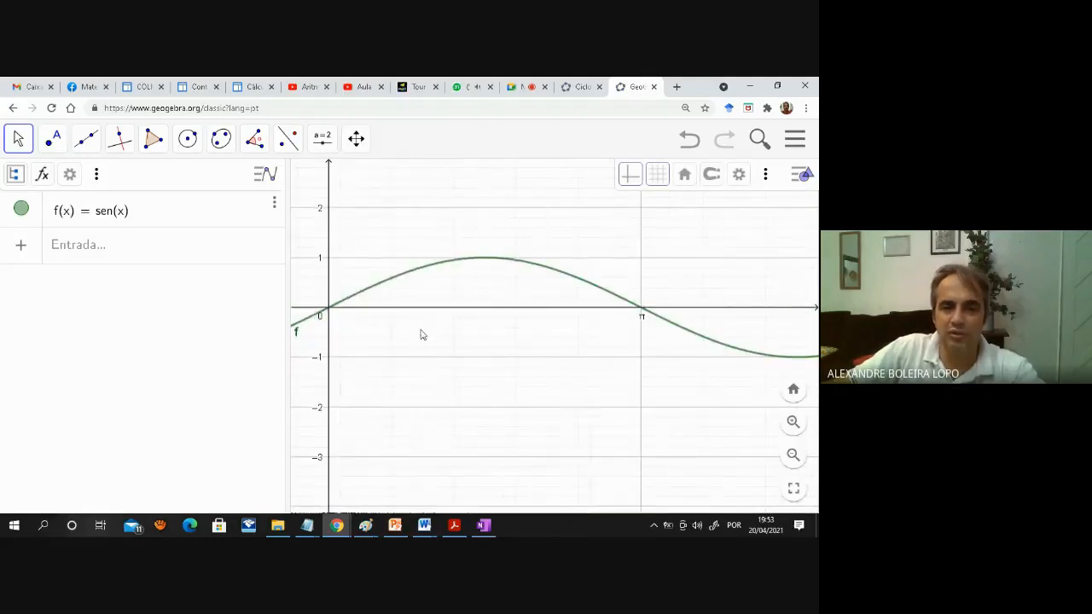
- Change the EixoOx : EixoOy axis ratio of the graphics view to 2 : 1
right_click(424, 324)
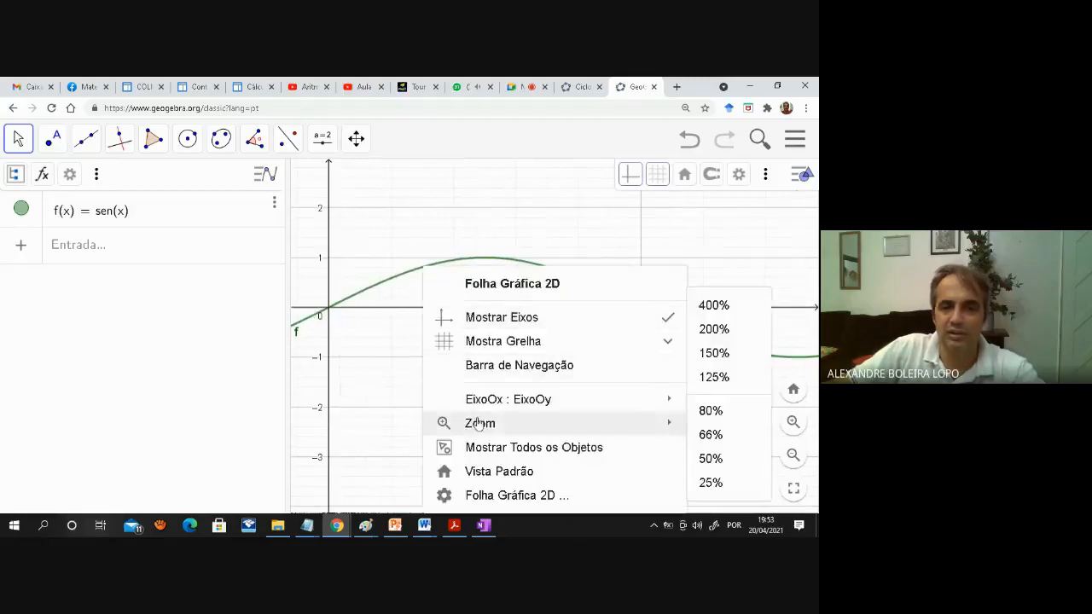
mouse_move(480, 410)
click(720, 413)
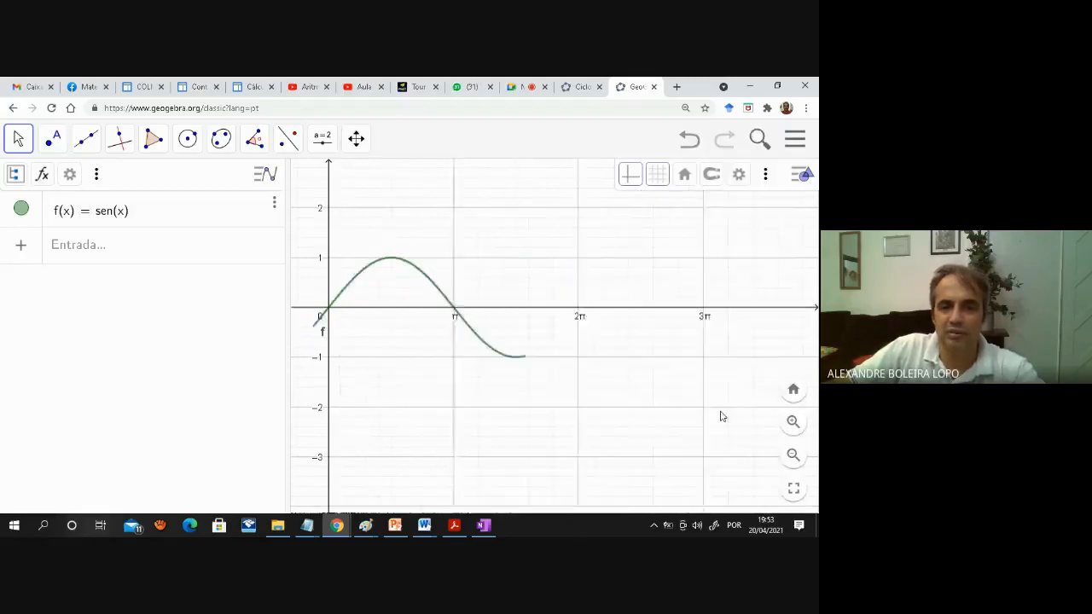
- Examine the sine curve over several multiples of π along the x-axis
drag(493, 181, 480, 210)
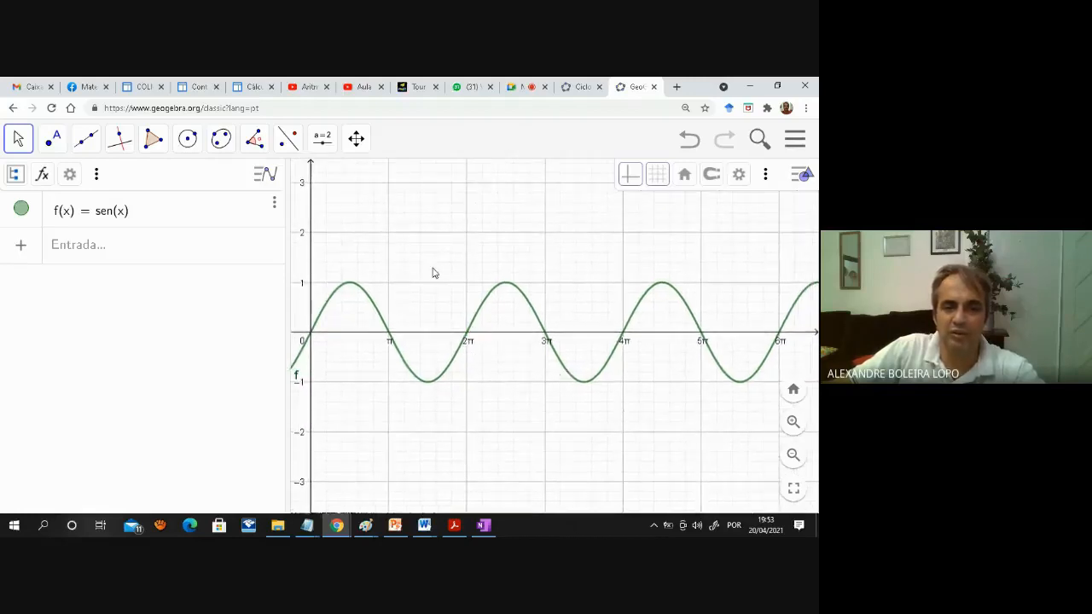
scroll(436, 268, up, 3)
scroll(438, 247, up, 2)
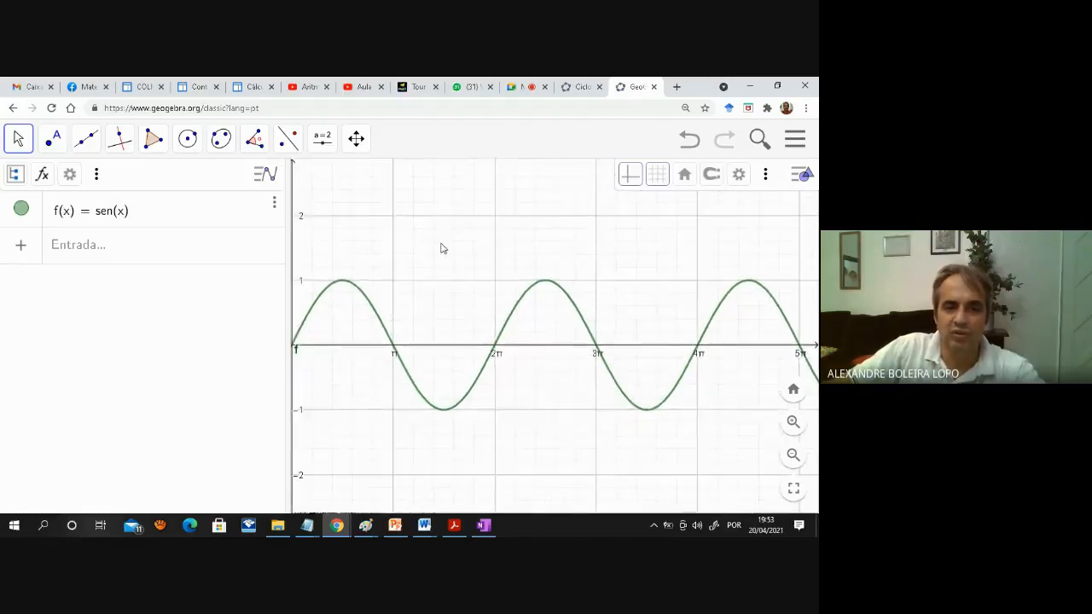
drag(441, 248, 490, 222)
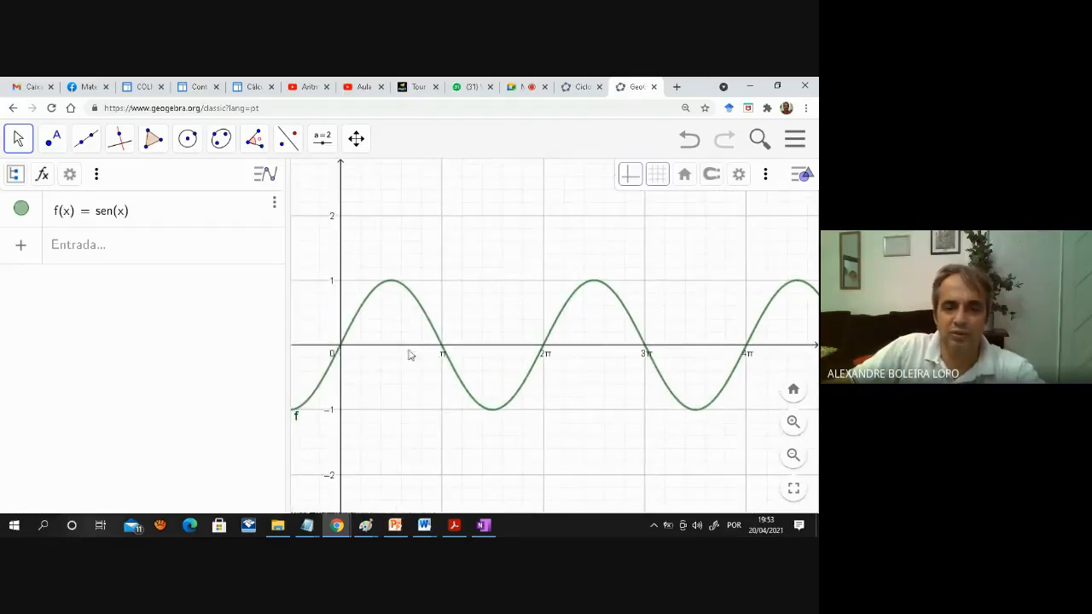
scroll(478, 333, down, 2)
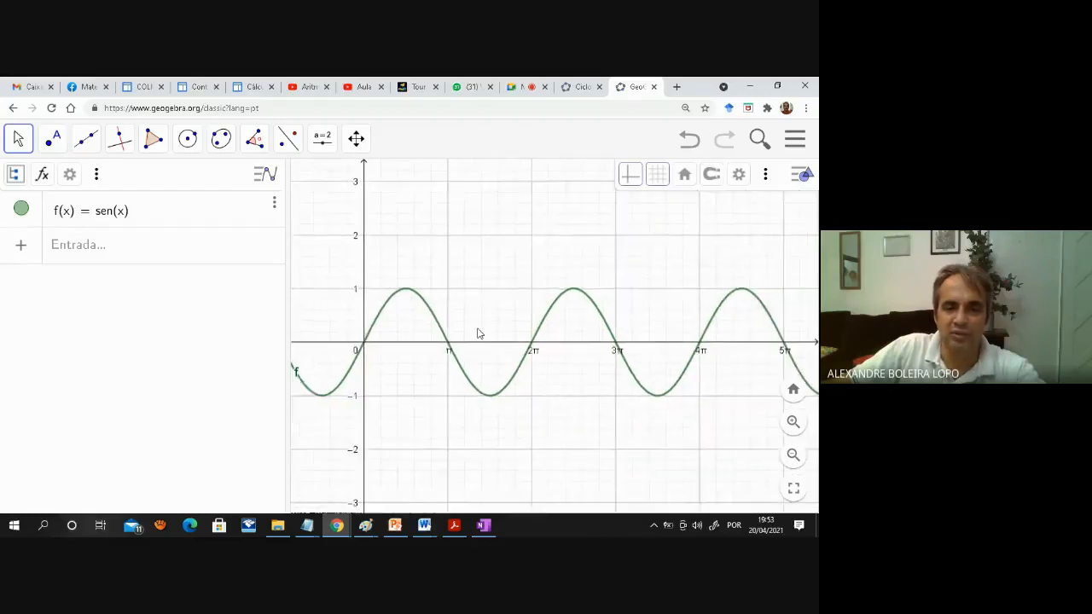
scroll(480, 334, down, 2)
scroll(479, 334, up, 2)
- Enter the cosine function as f(x) = cos(x) in a new row of the algebra view
click(156, 259)
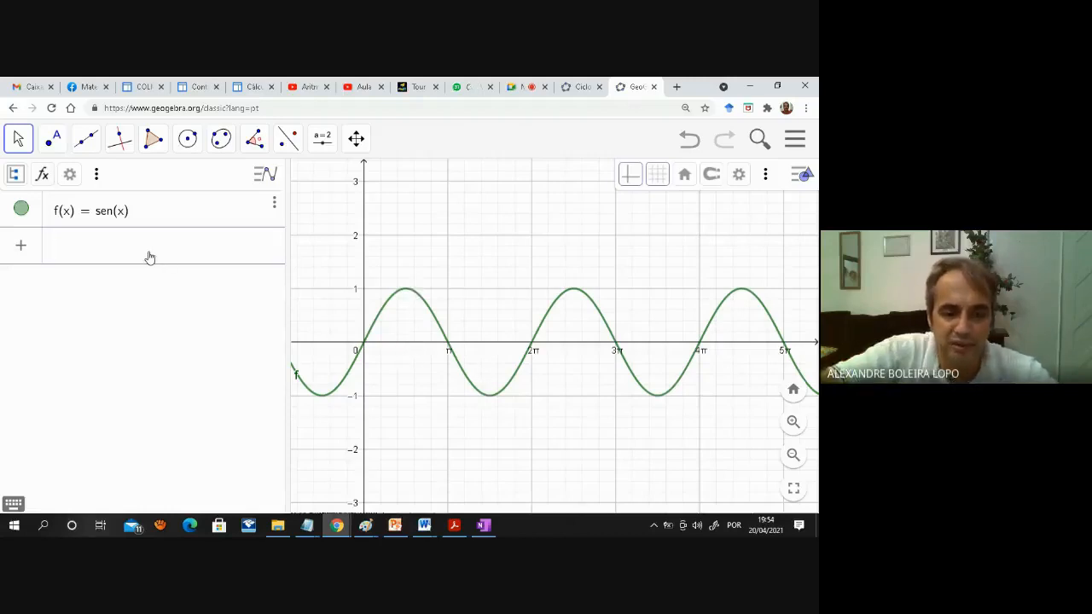
text(f(x) )
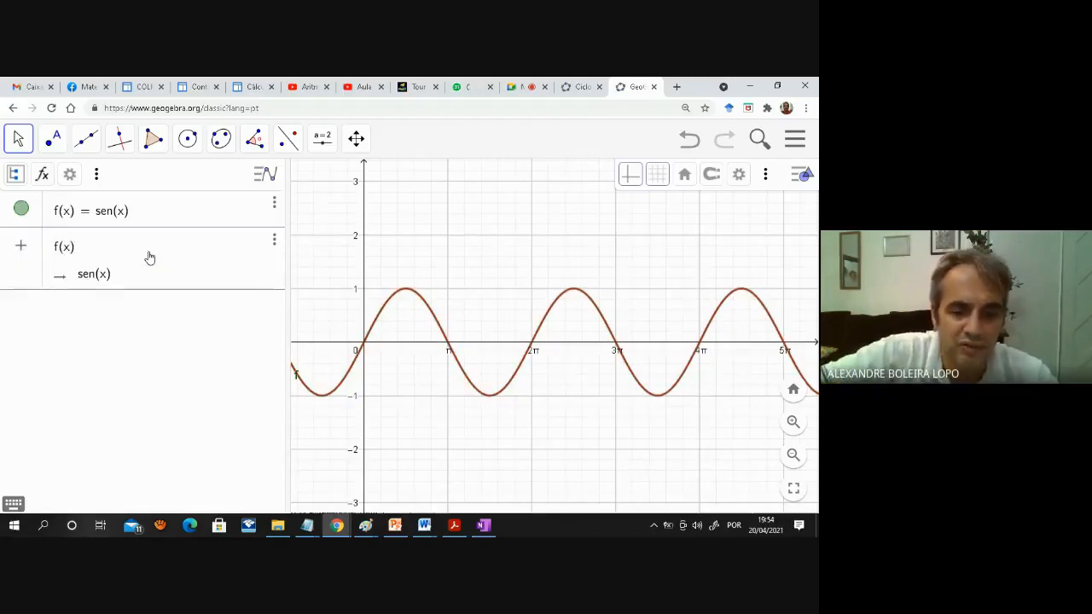
text(= cos)
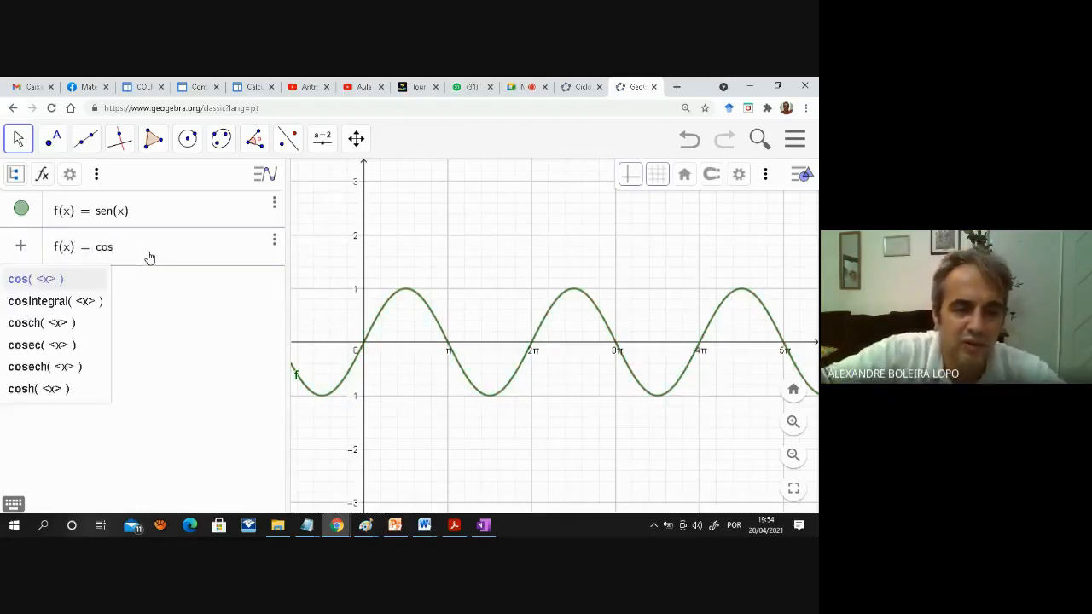
click(86, 282)
text(x)
key(Return)
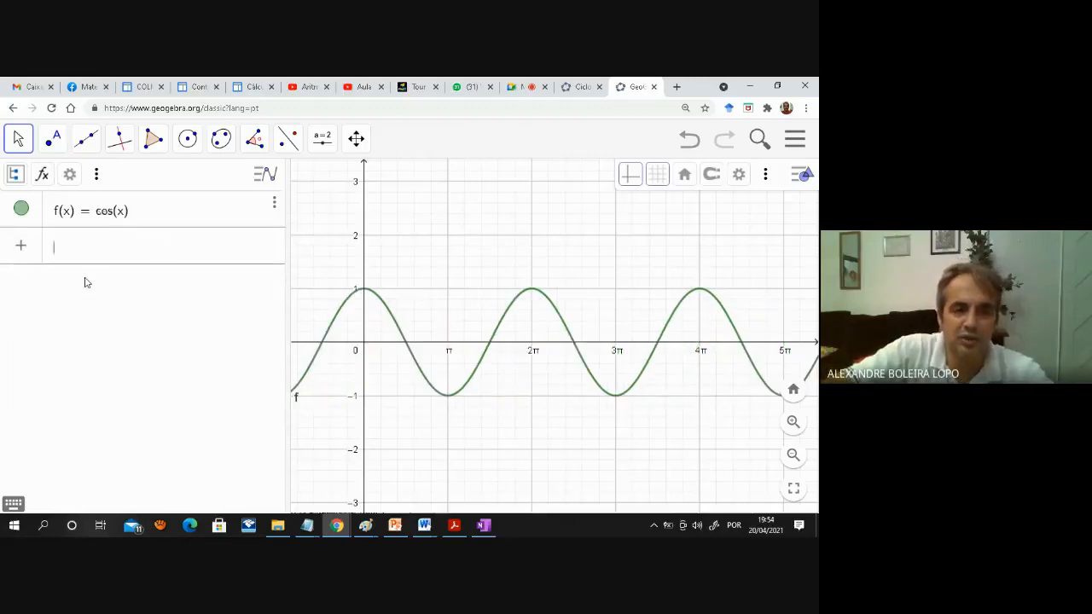
- Edit the existing function's expression back to f(x) = sen(x)
click(171, 224)
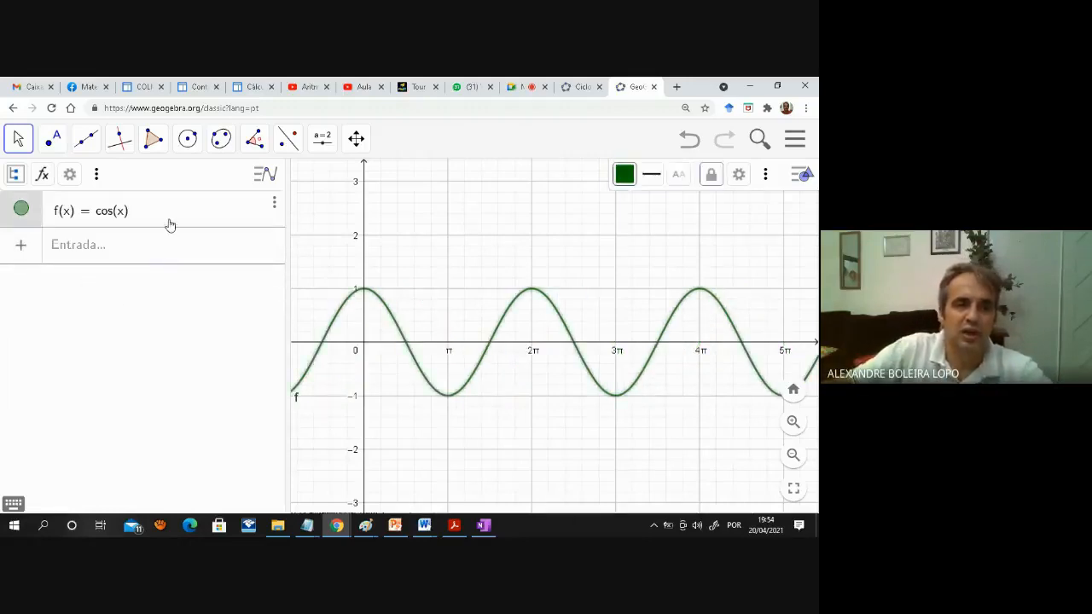
click(116, 215)
key(BackSpace)
key(BackSpace)
key(BackSpace)
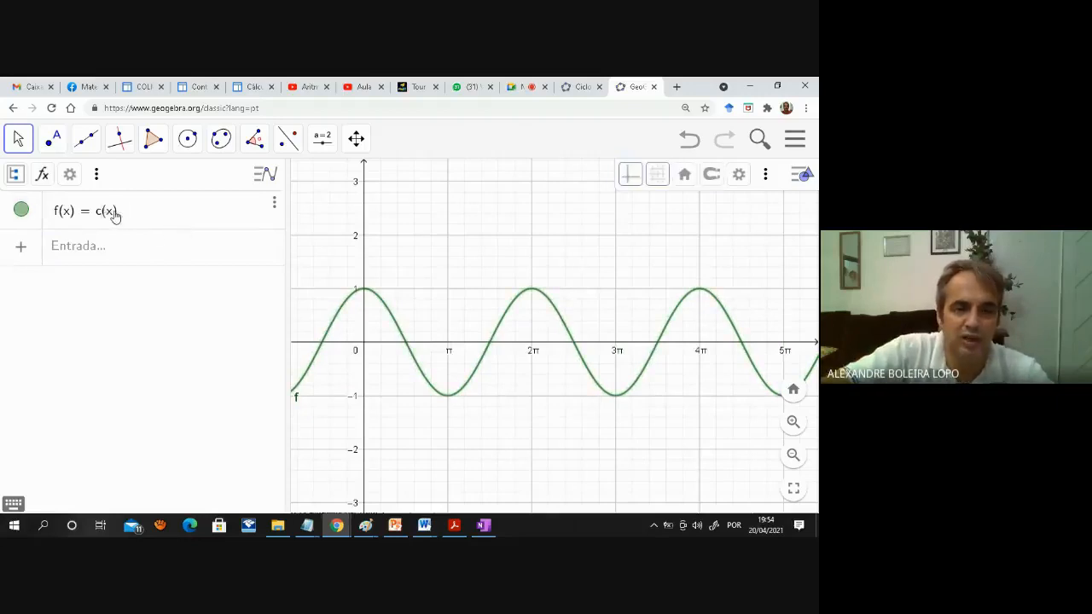
text(sen)
key(Return)
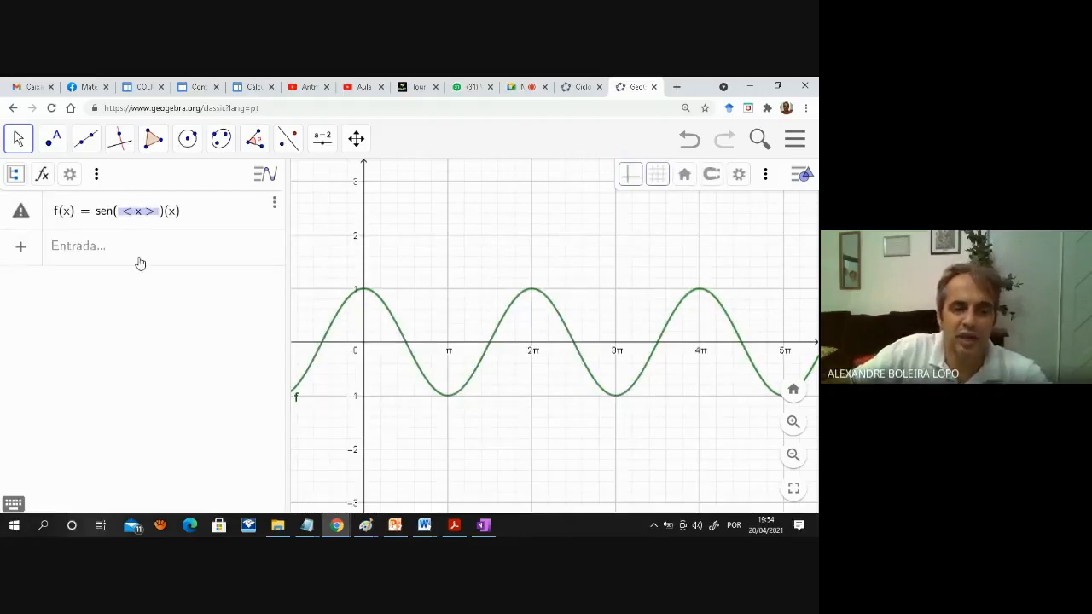
text(x)
click(188, 229)
key(BackSpace)
key(BackSpace)
key(BackSpace)
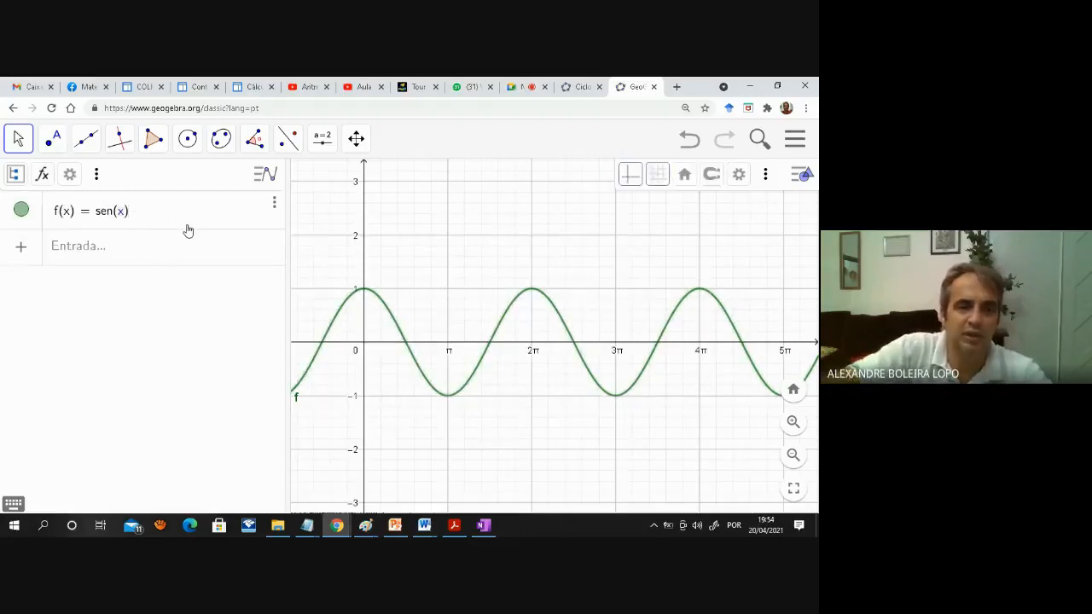
- Define f(x) = cos(x) in the empty input row, correcting the mistyped minus sign to an equals sign
click(148, 255)
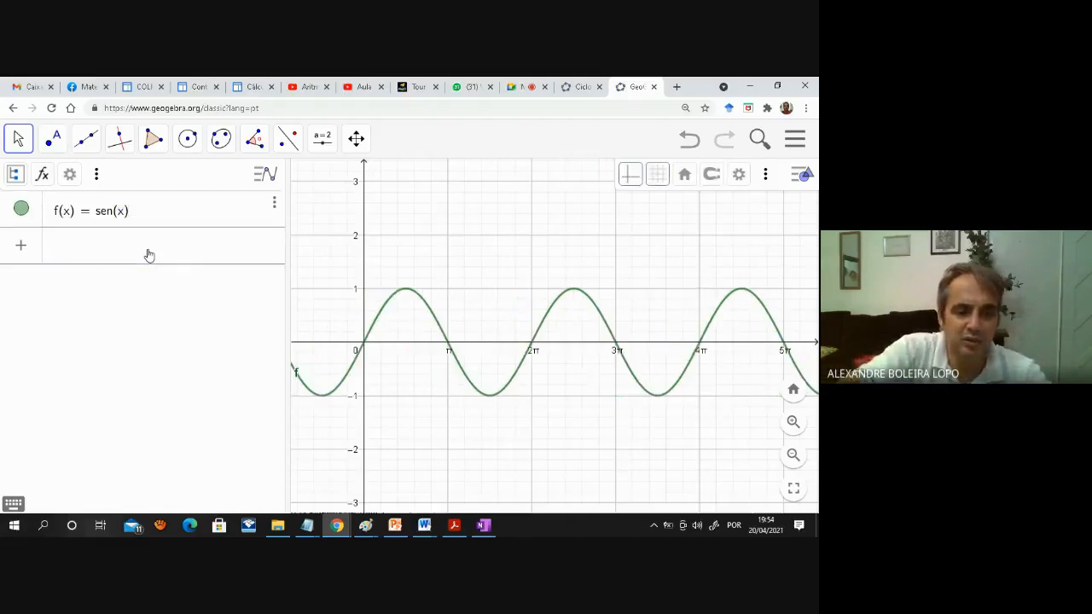
text(f(x))
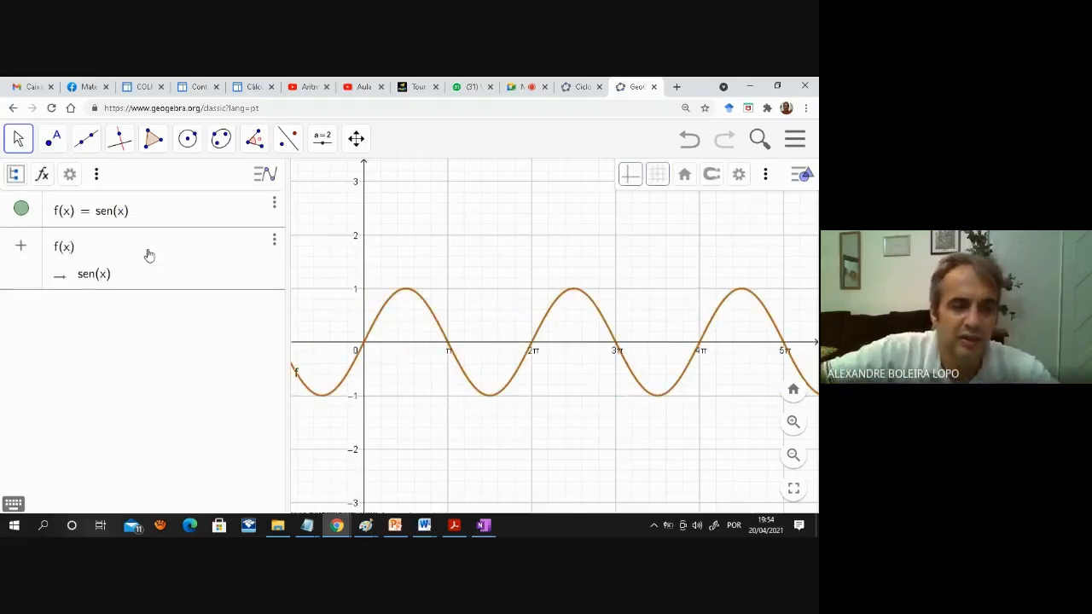
text(-)
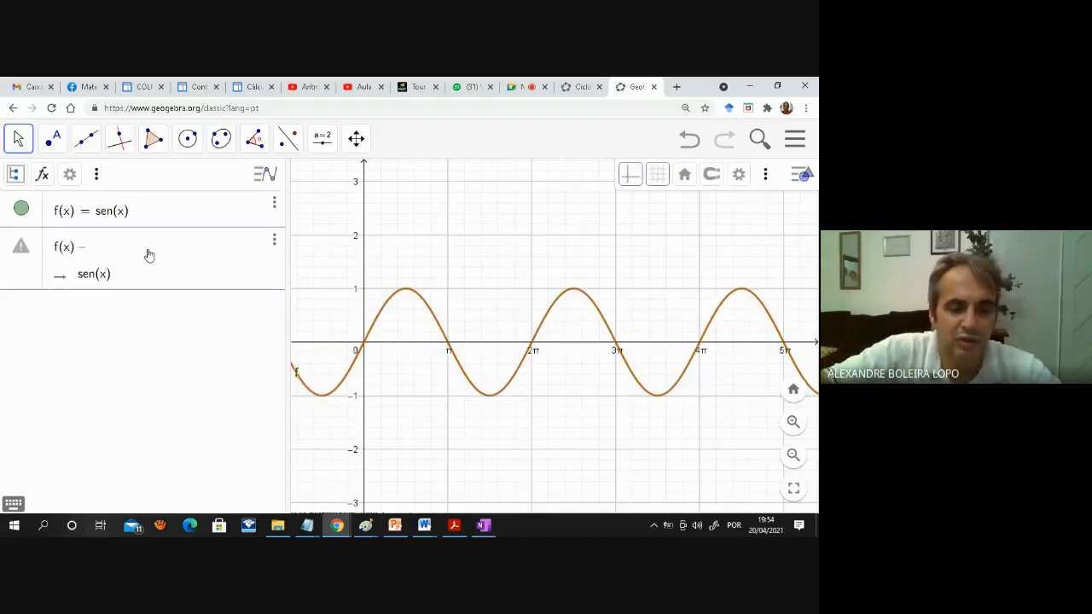
text(cos()
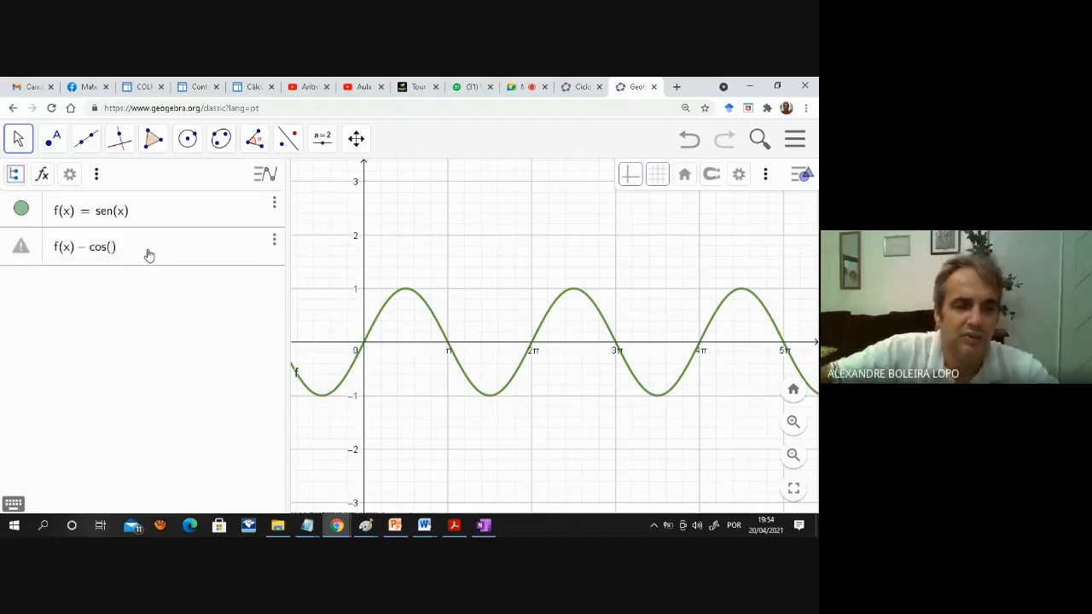
text(x)
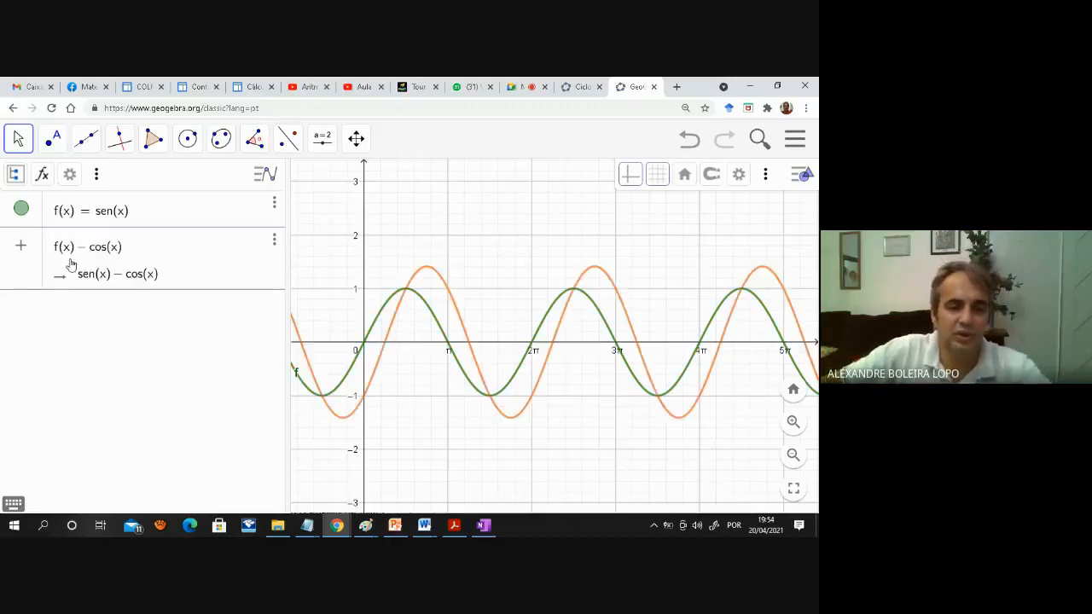
click(89, 247)
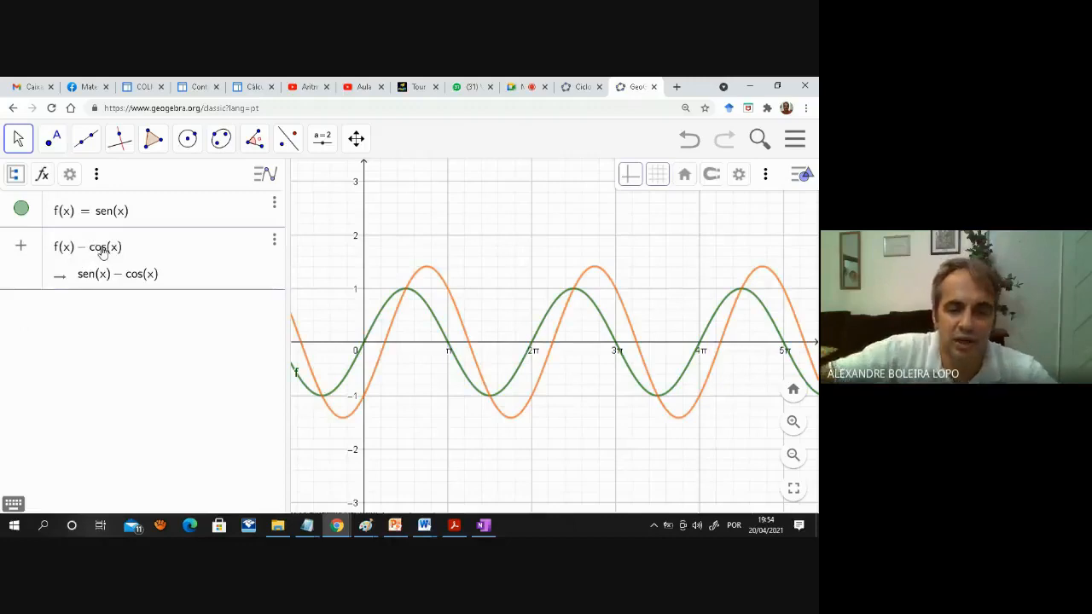
key(BackSpace)
text(=)
key(Return)
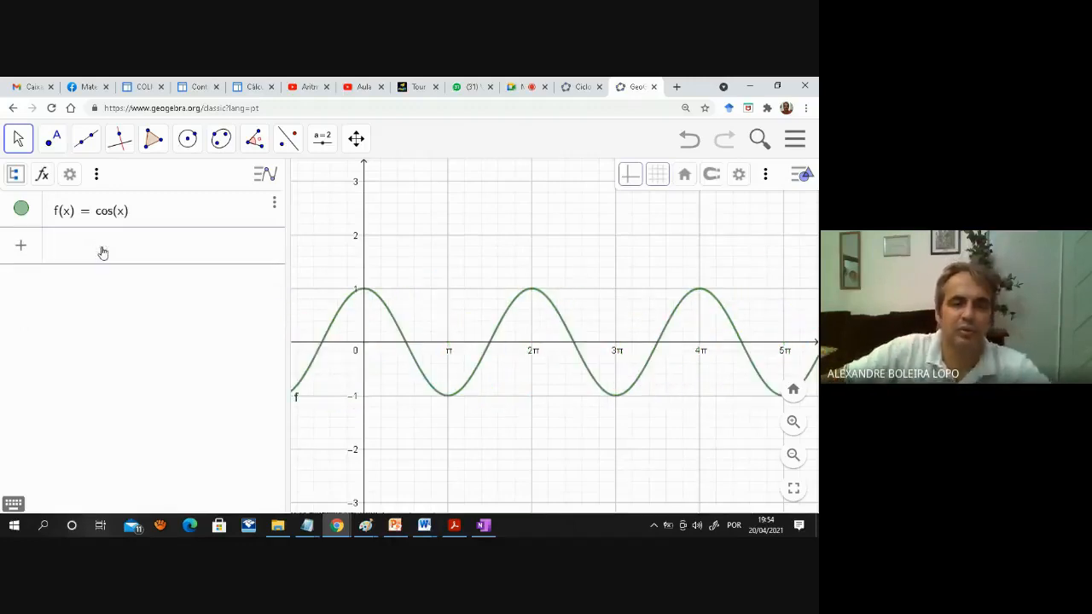
- Plot the second function g(x) = sen(x) and narrow the algebra view to give the graph more room
key(ctrl+plus)
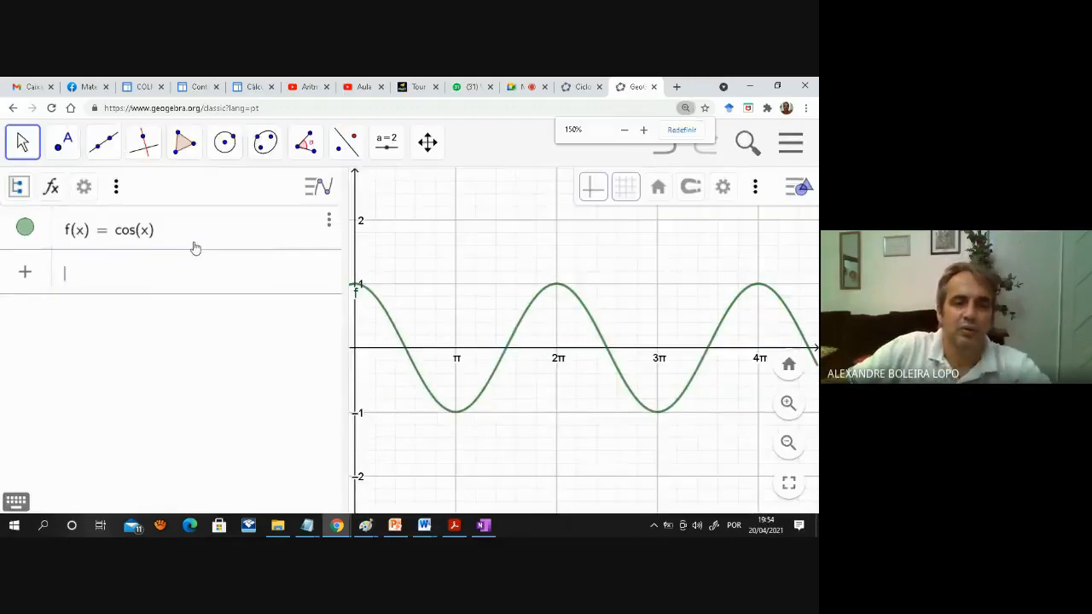
click(288, 236)
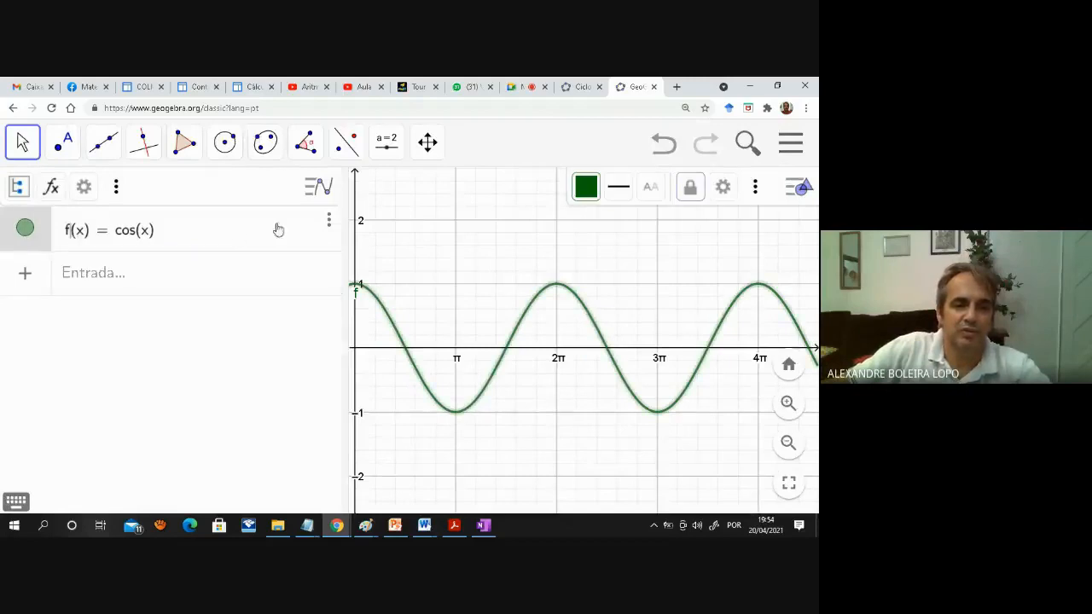
click(305, 275)
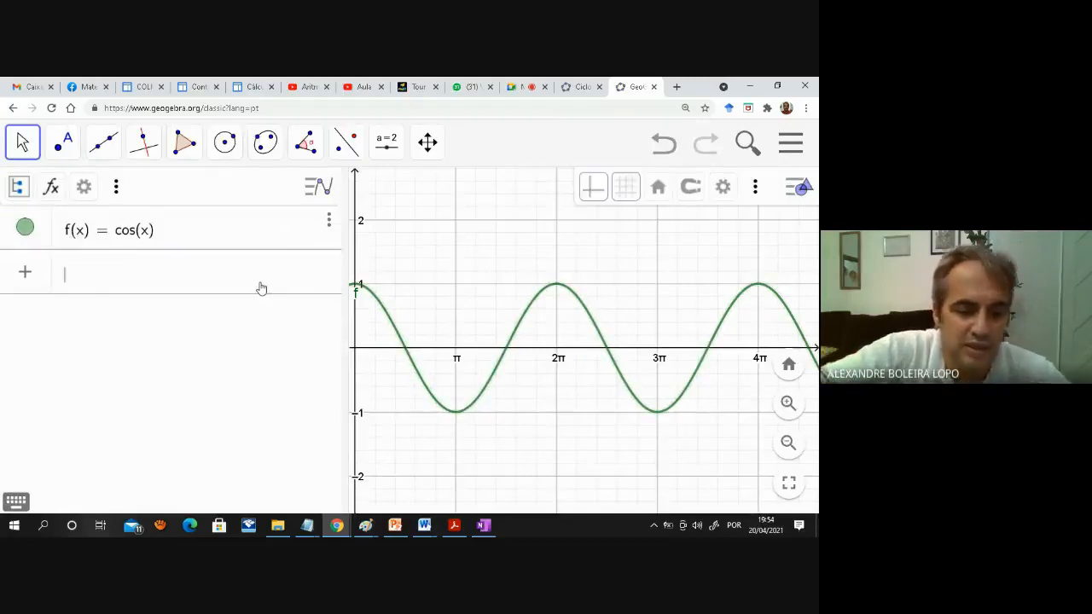
text(f(x) )
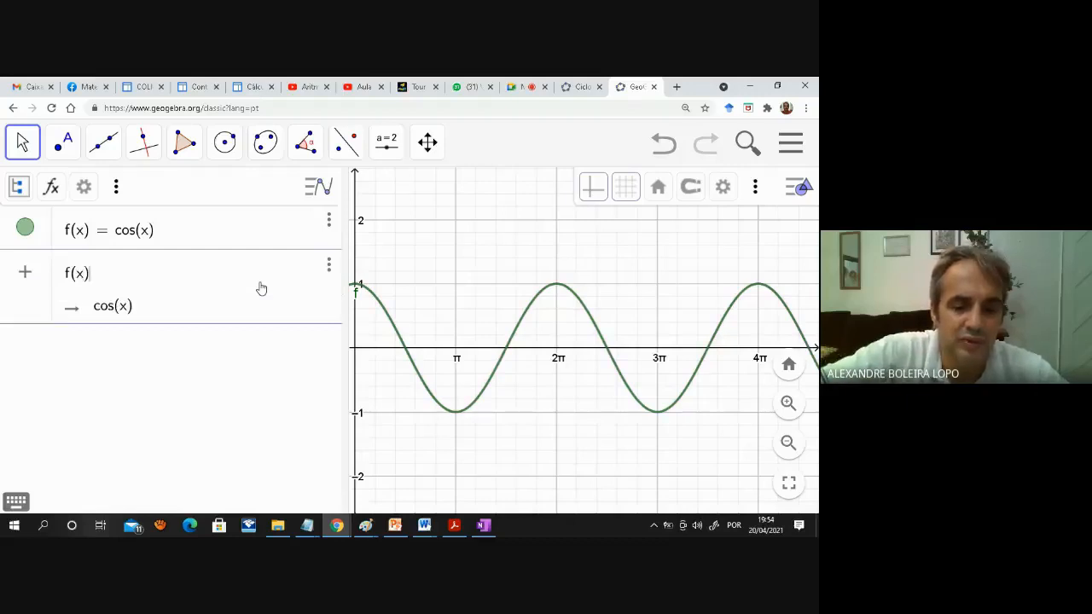
text(= sen)
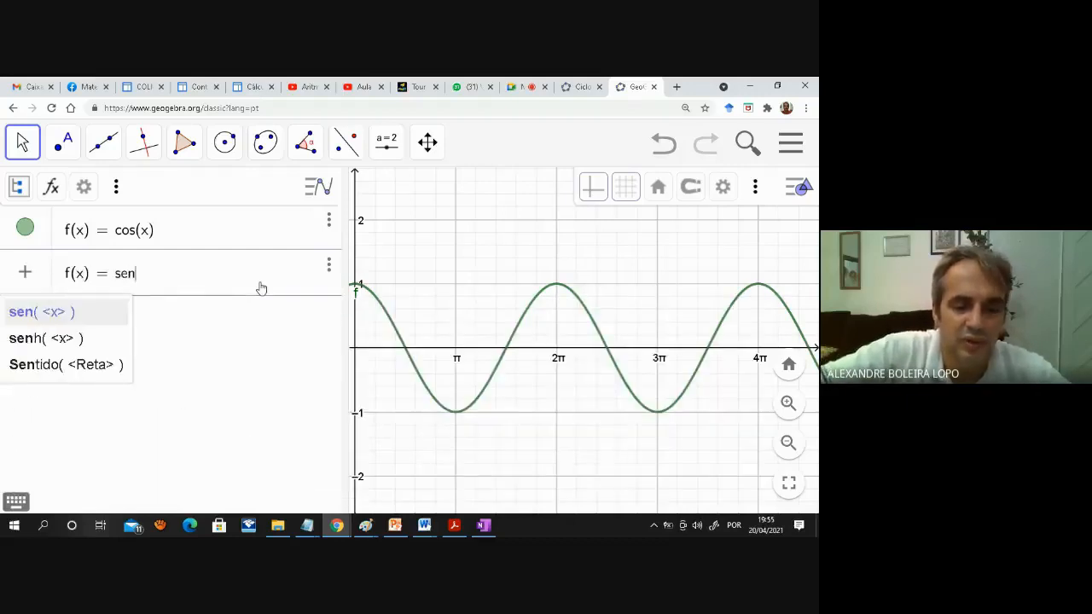
click(44, 324)
text(x)
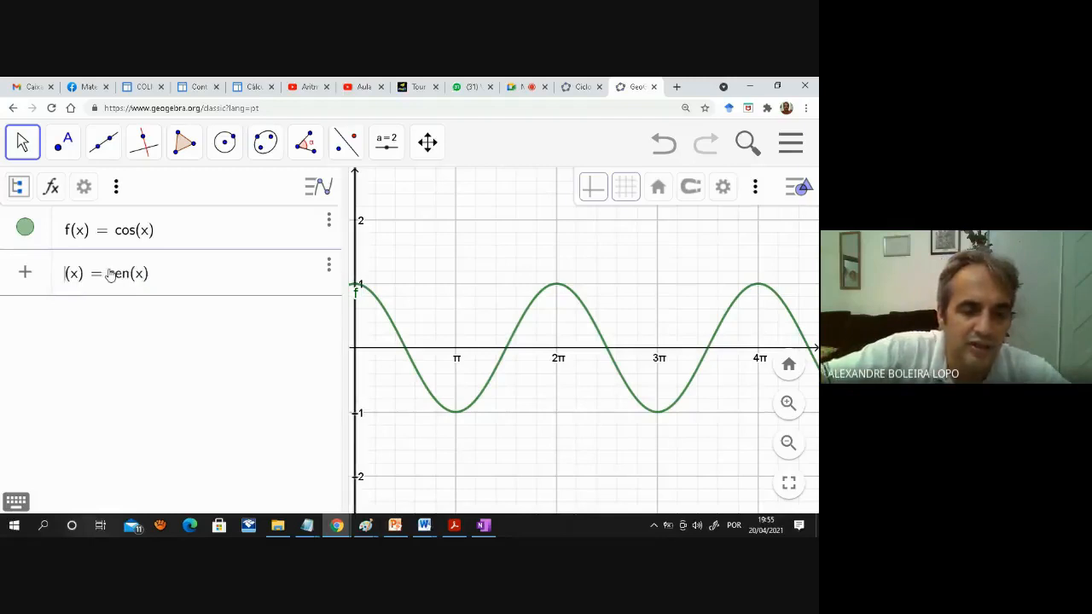
key(Return)
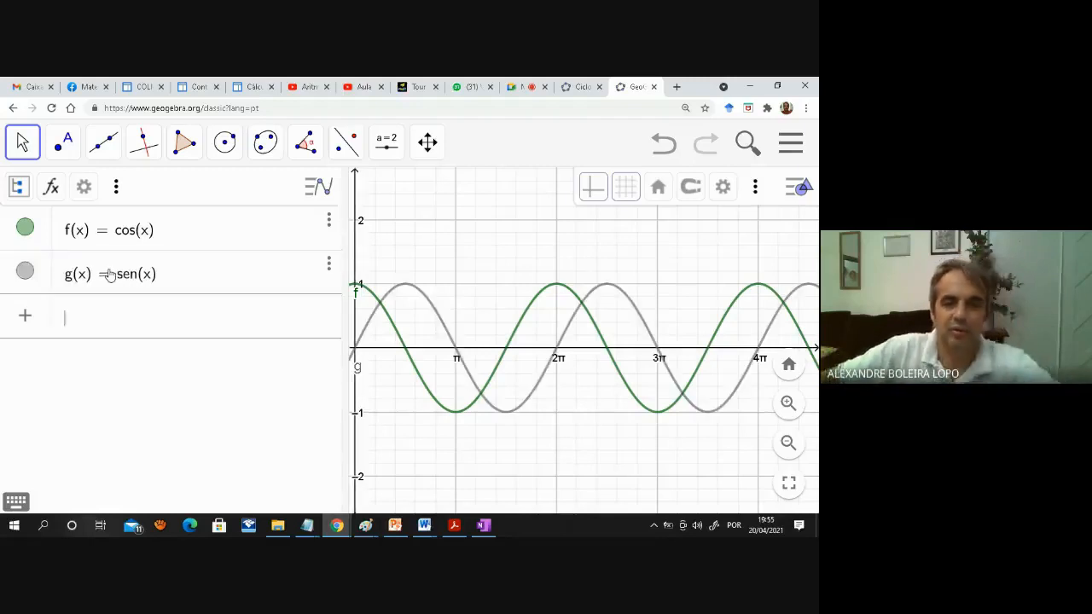
drag(344, 260, 233, 273)
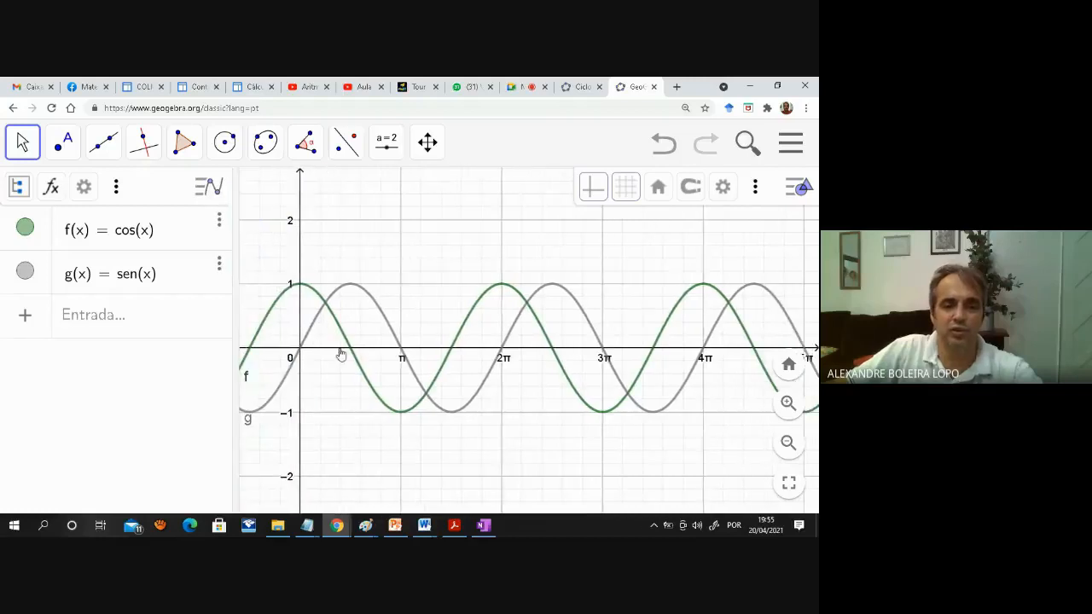
- Hide and show the g(x) and f(x) curves in turn to compare them, leaving both visible
click(25, 271)
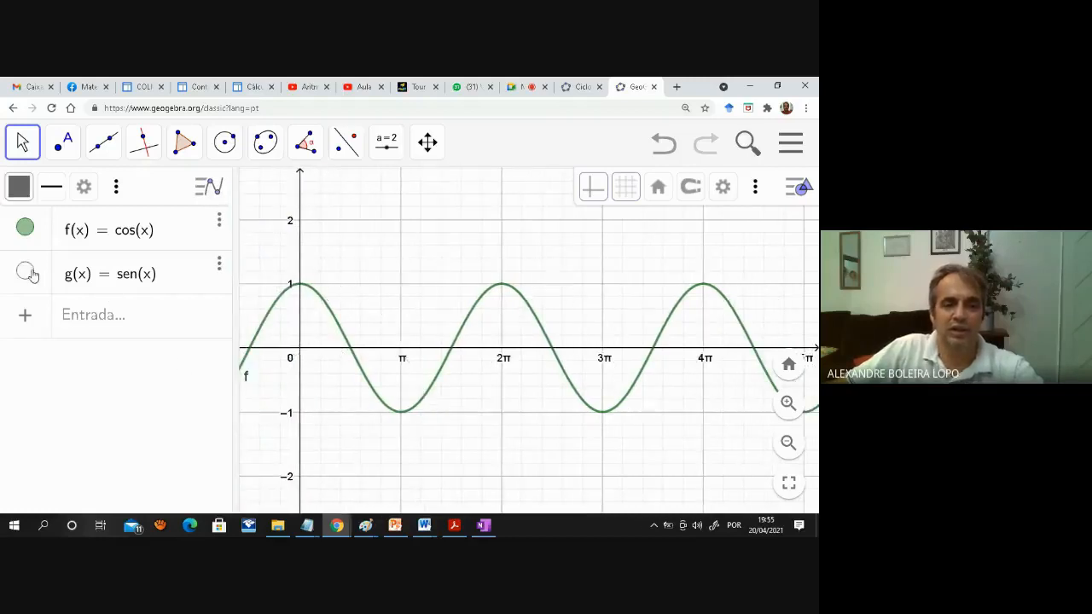
click(25, 271)
click(25, 271)
click(26, 272)
click(25, 227)
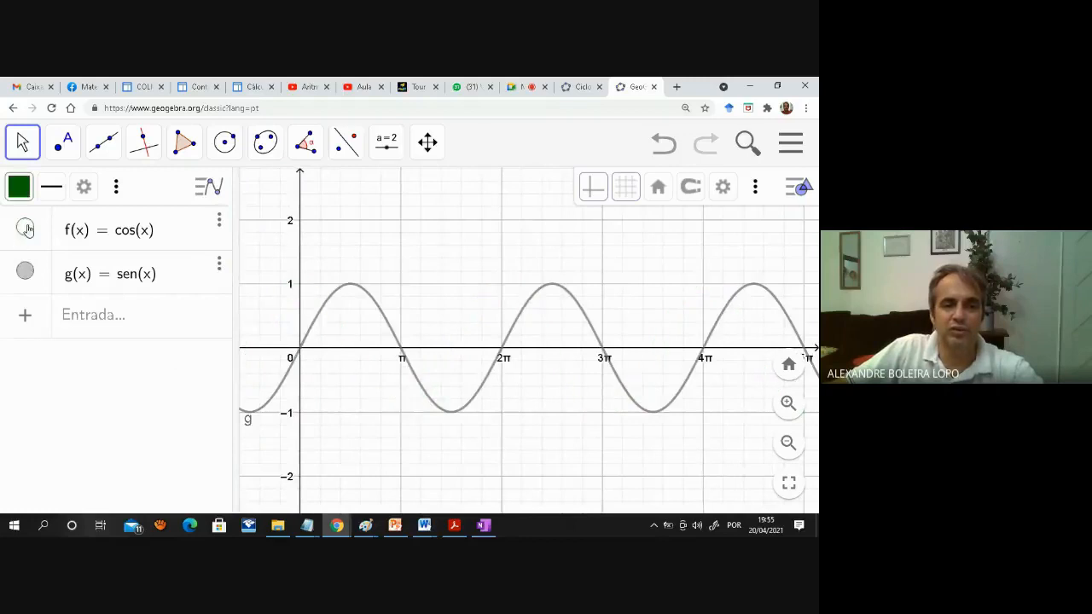
click(25, 269)
click(25, 228)
click(25, 271)
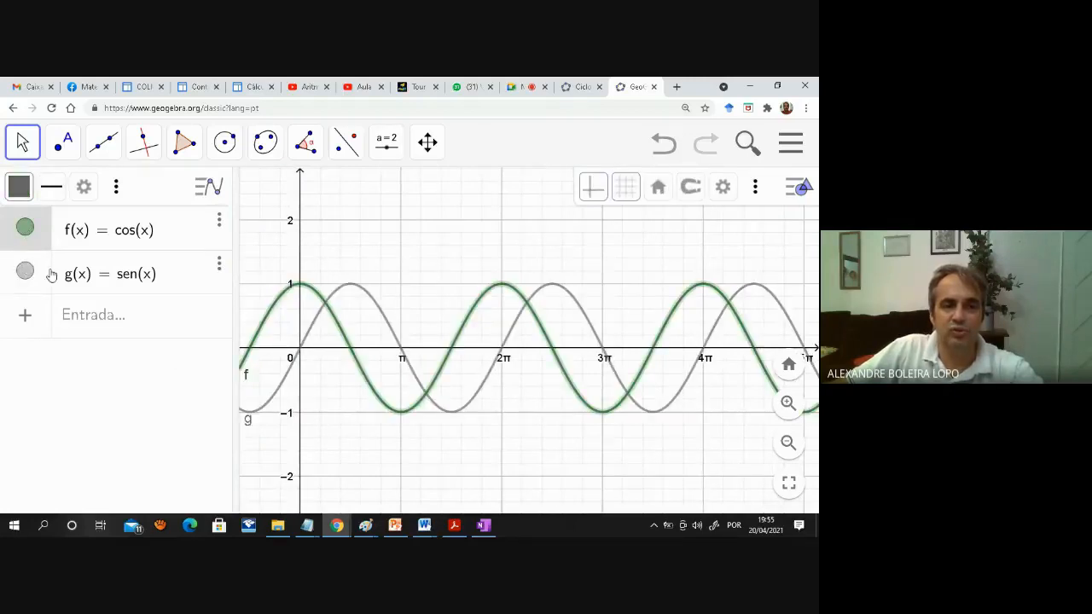
- Examine the cosine and sine curves together between 0 and 2π, including their first intersection after the origin
scroll(409, 341, down, 2)
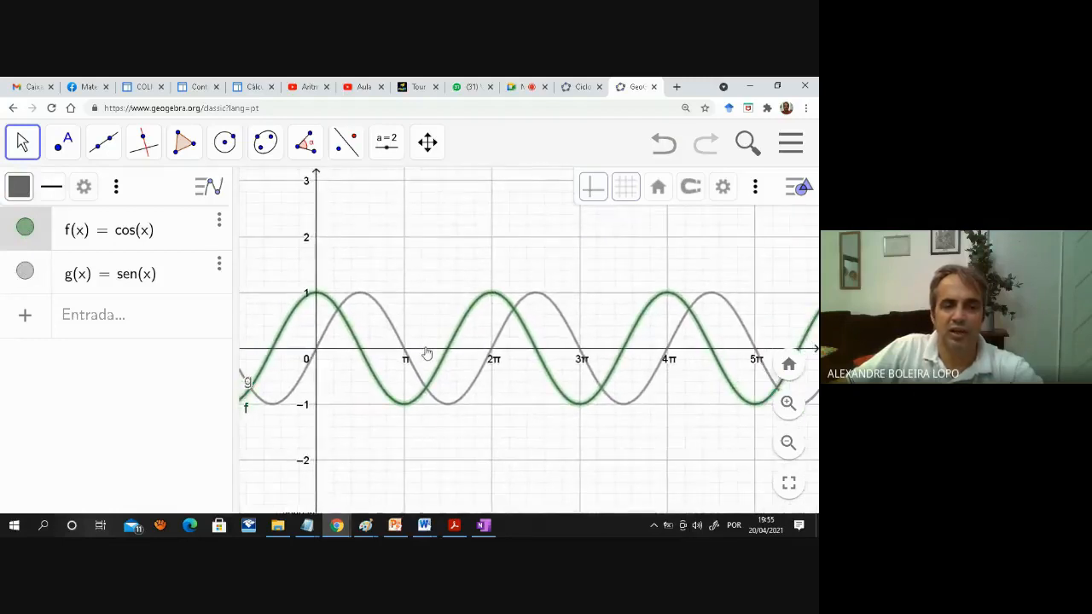
scroll(422, 346, up, 3)
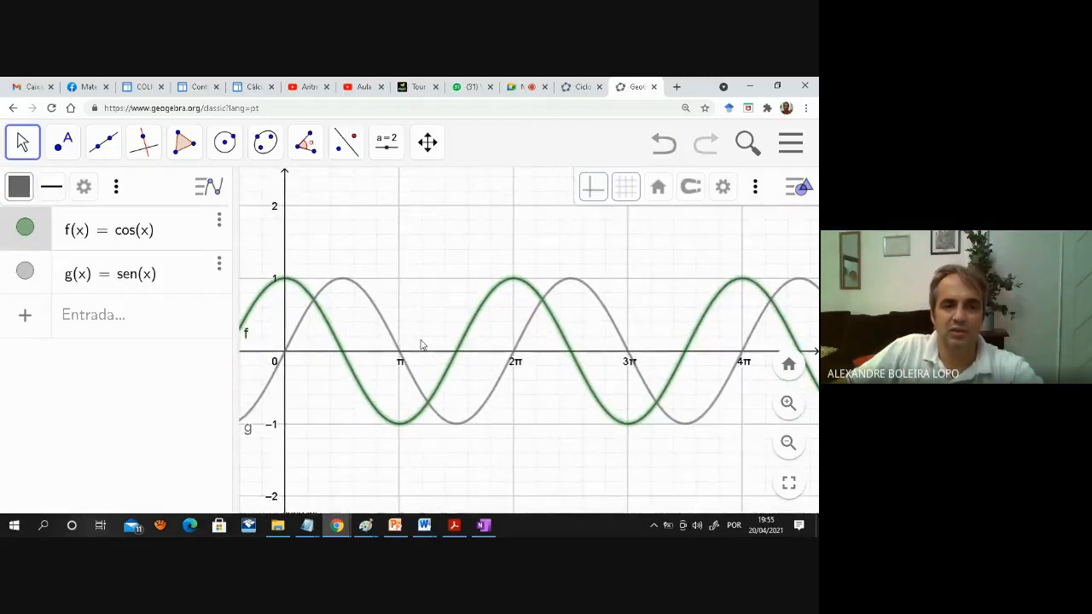
scroll(422, 345, up, 1)
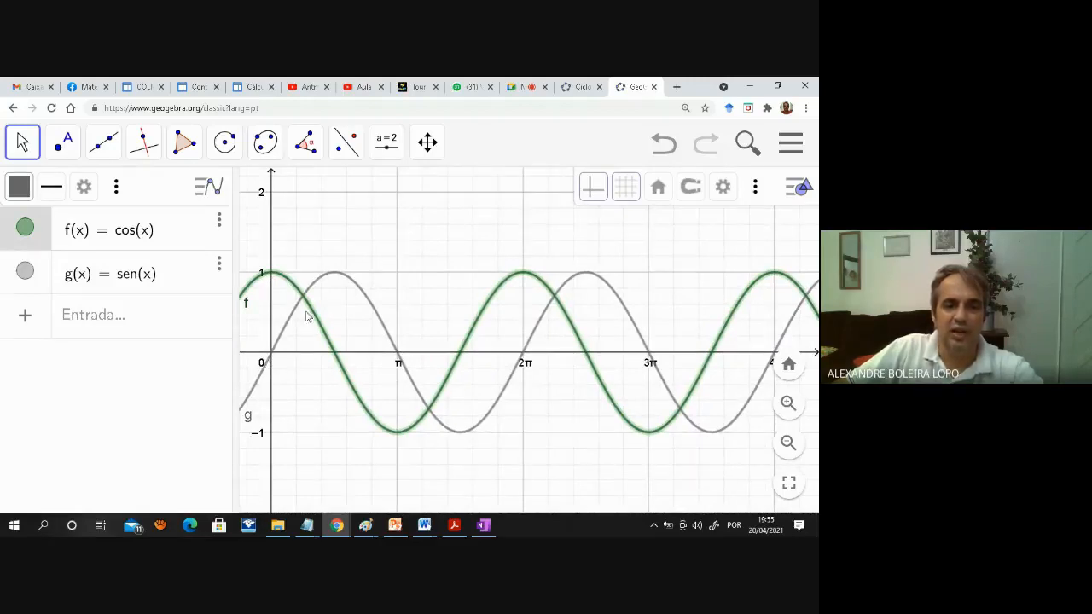
click(492, 265)
drag(493, 266, 513, 260)
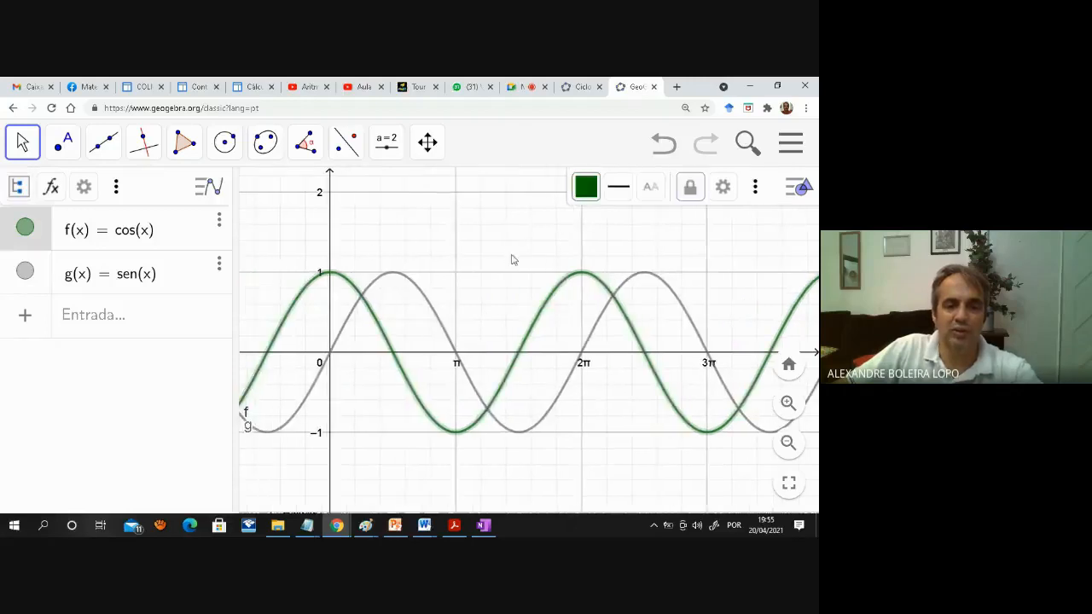
scroll(512, 259, up, 1)
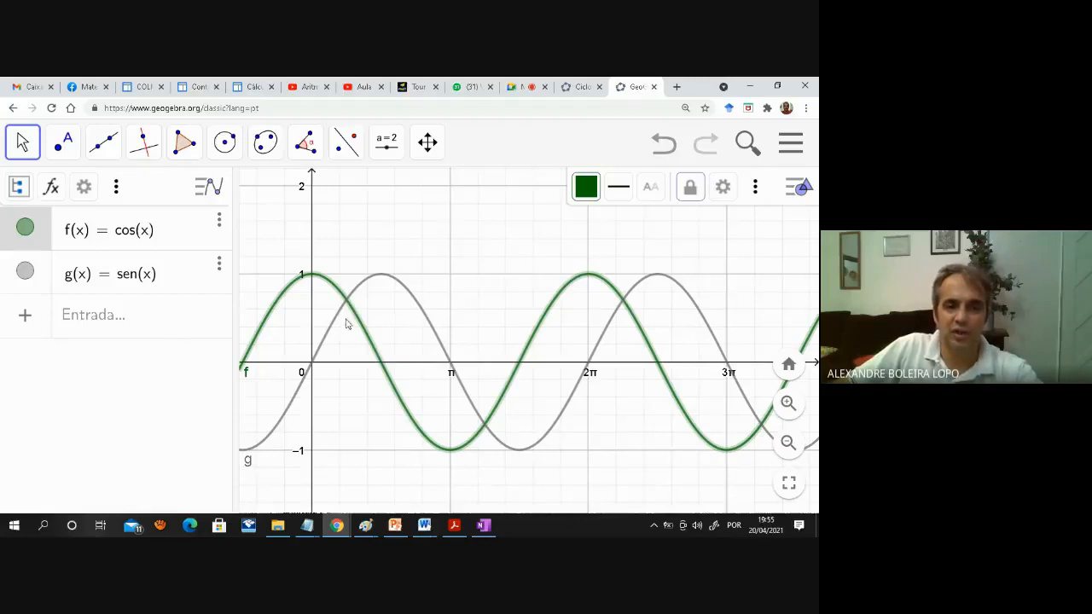
- Define A = π/2 in the empty input row
click(151, 327)
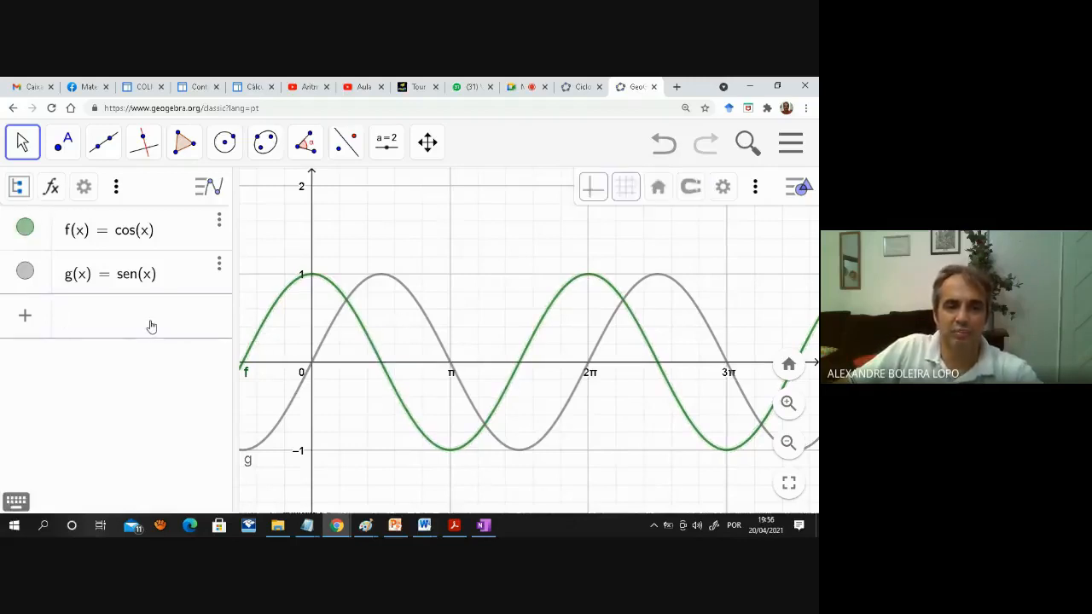
text(A )
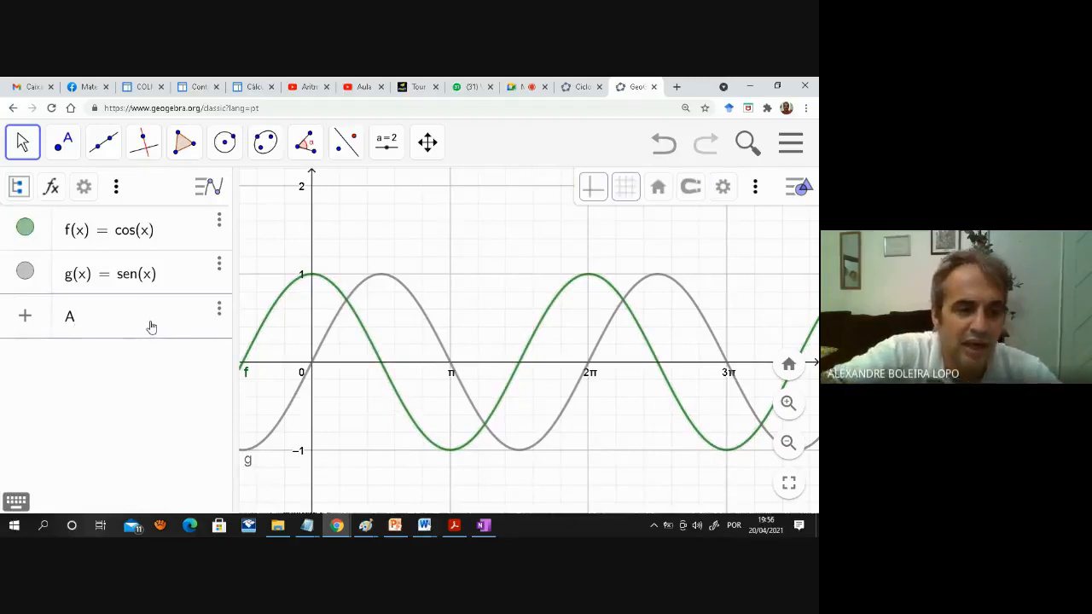
text(= )
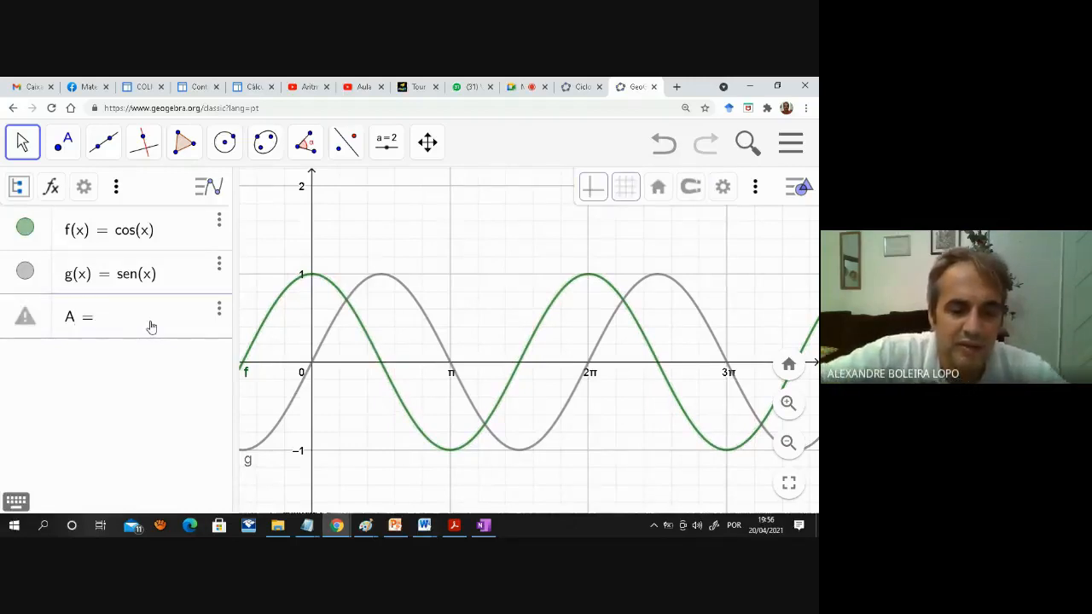
text(pi/)
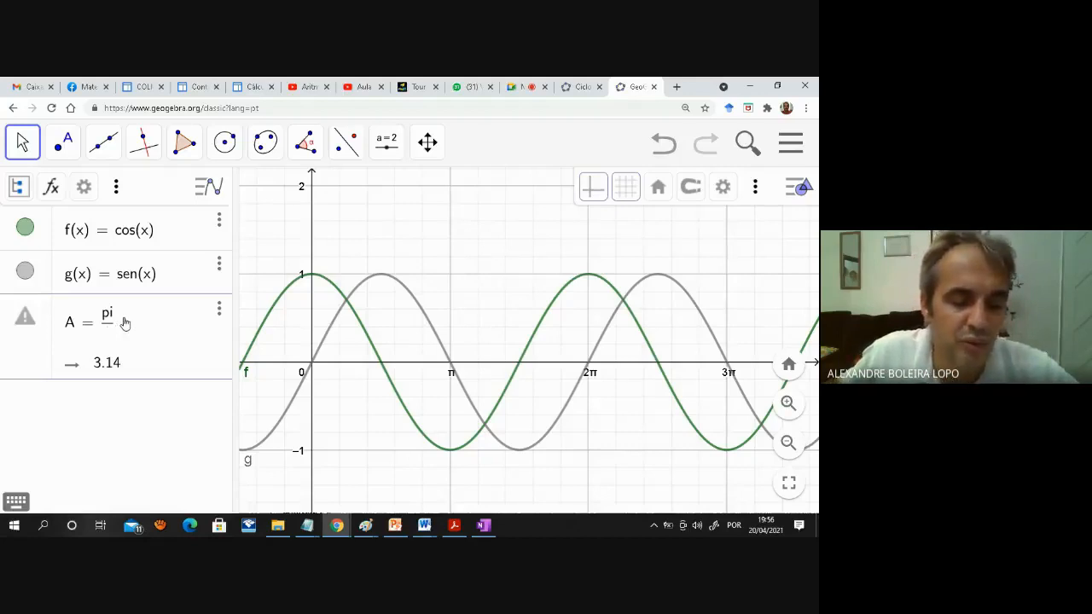
text(2)
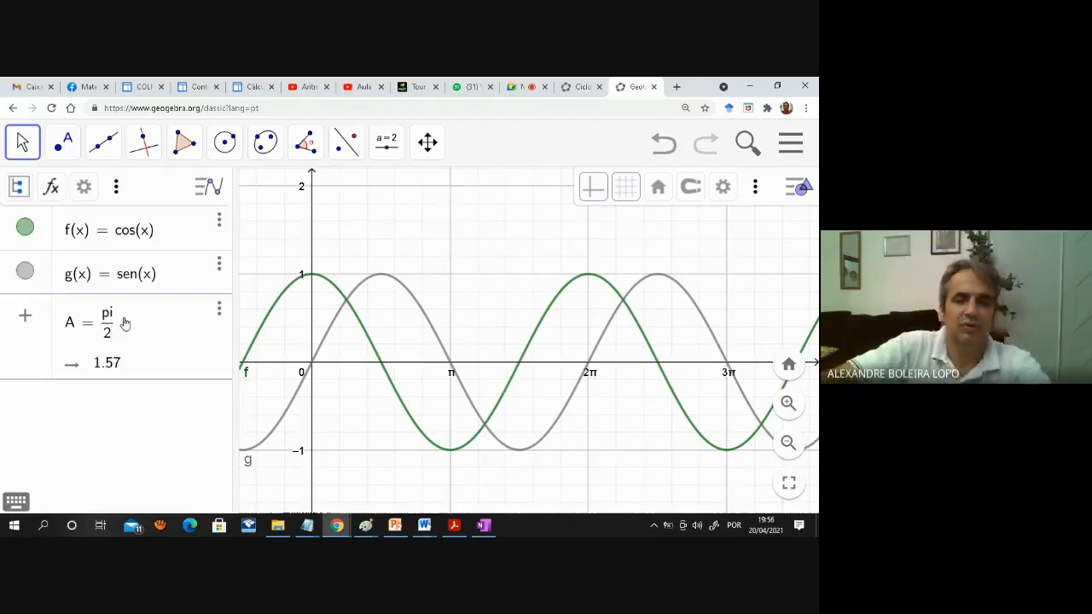
key(Return)
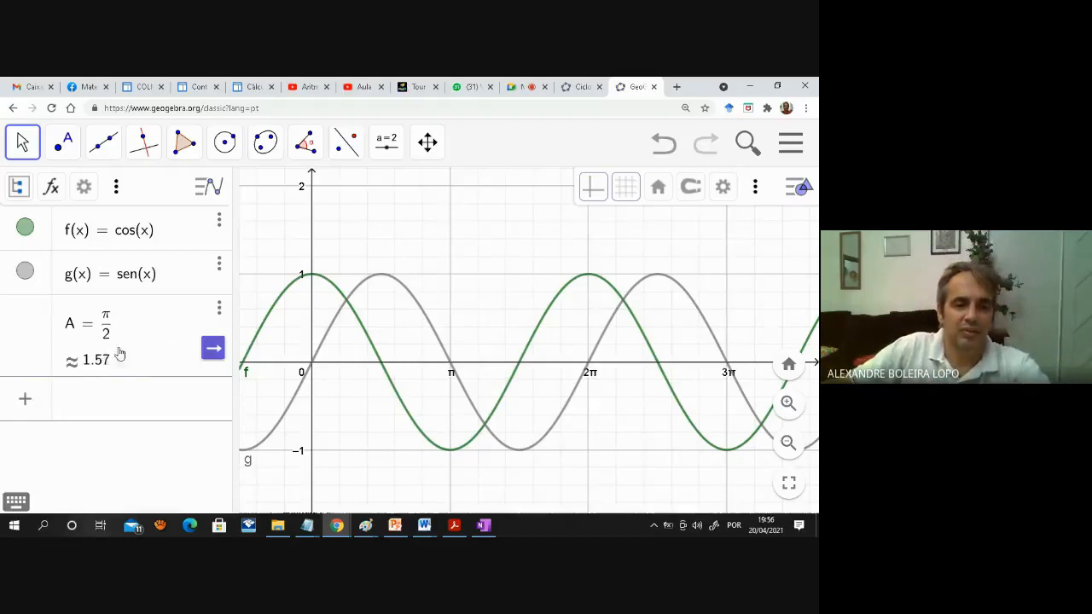
- Redefine A as the point (π/2, 0), correcting the product entry to a comma-separated coordinate pair
click(103, 329)
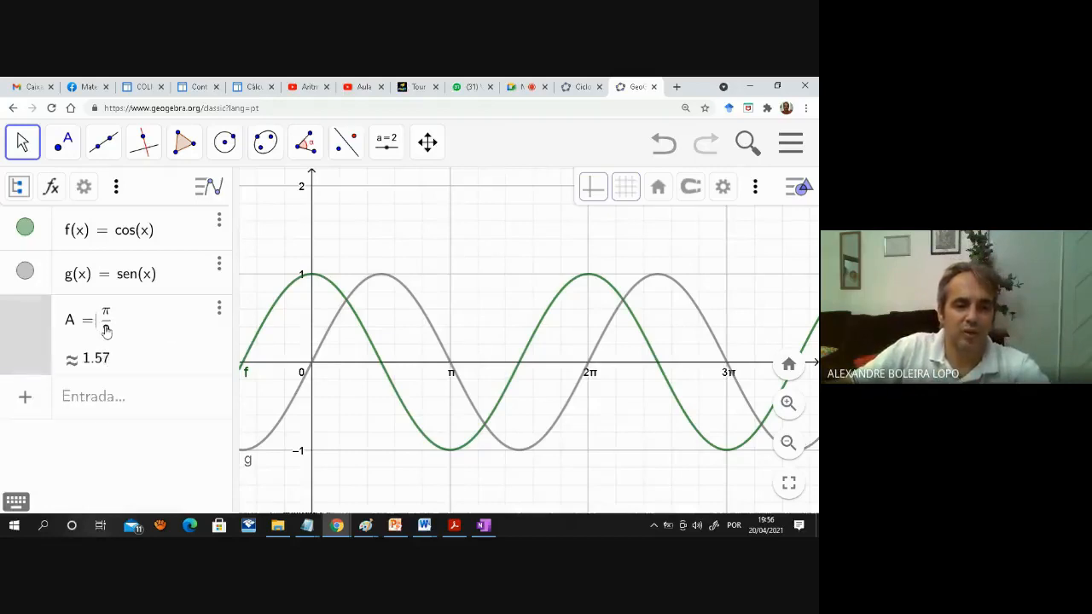
key(Return)
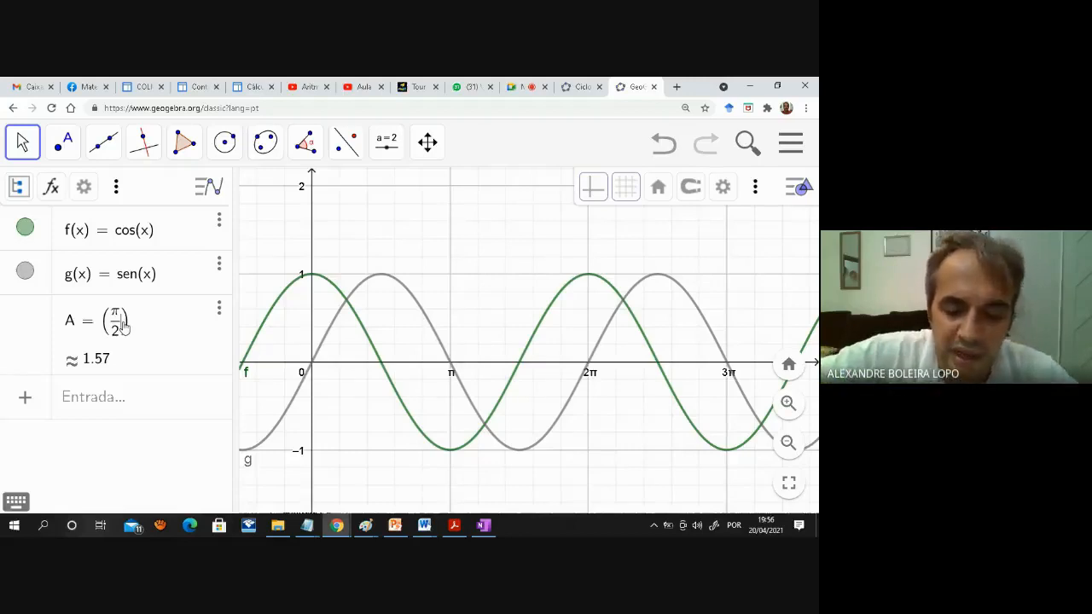
text(,0)
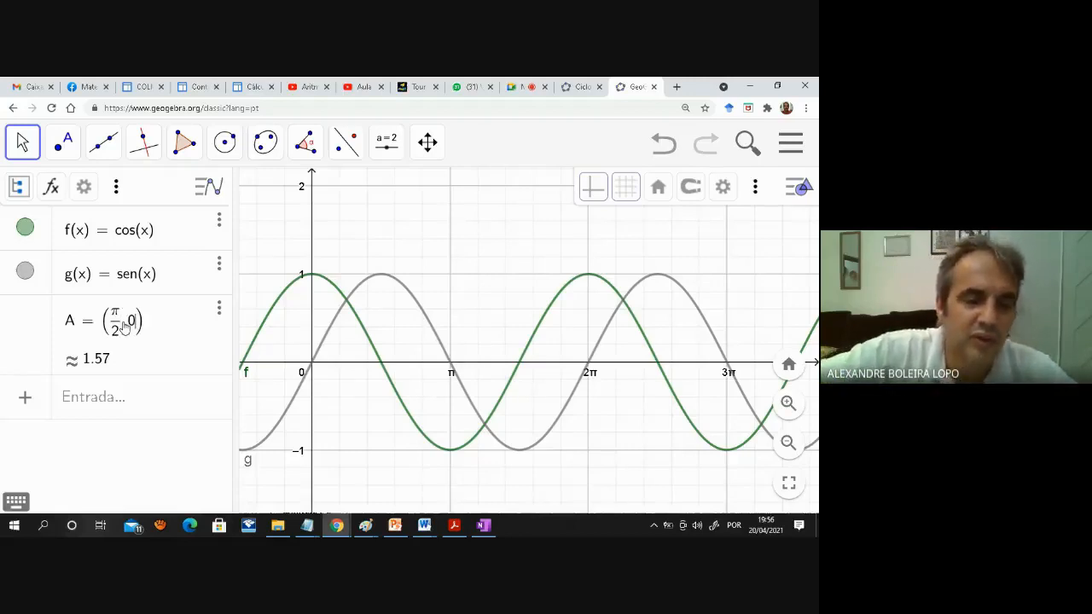
key(Return)
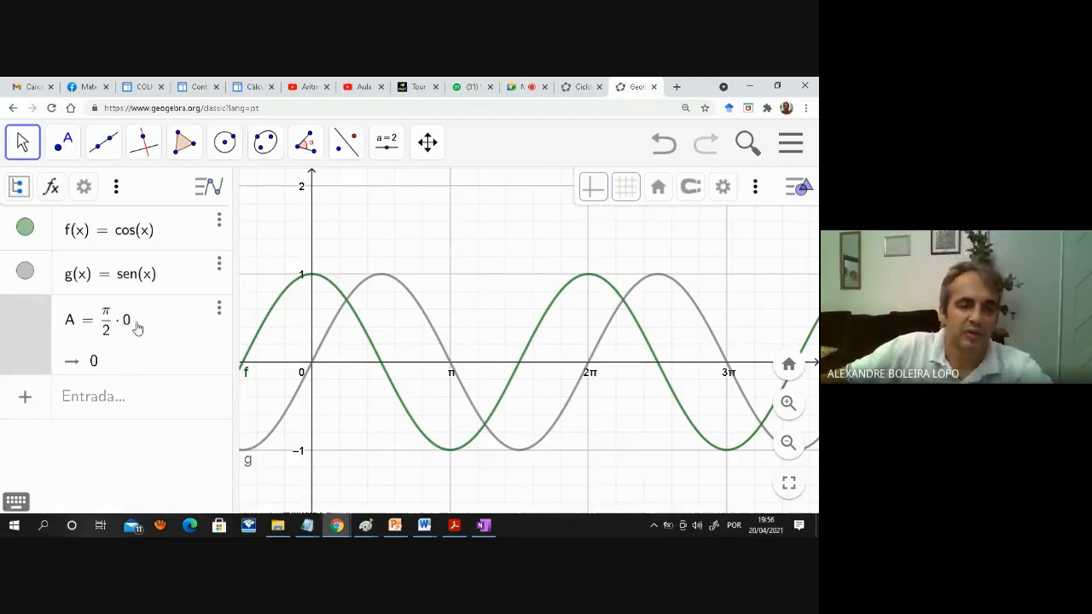
key(BackSpace)
text(, 0)
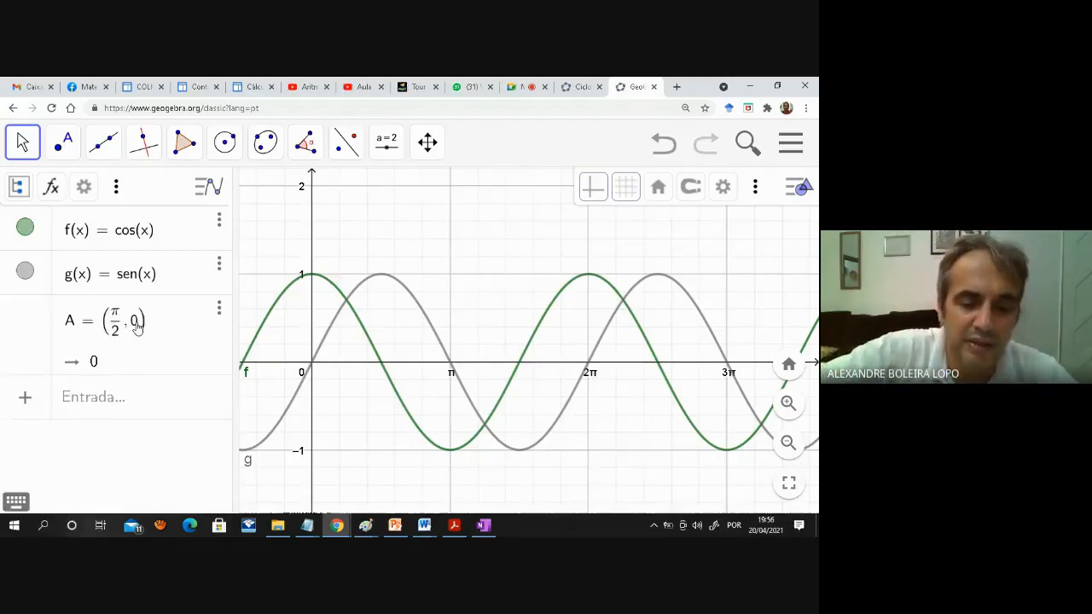
text())
key(Return)
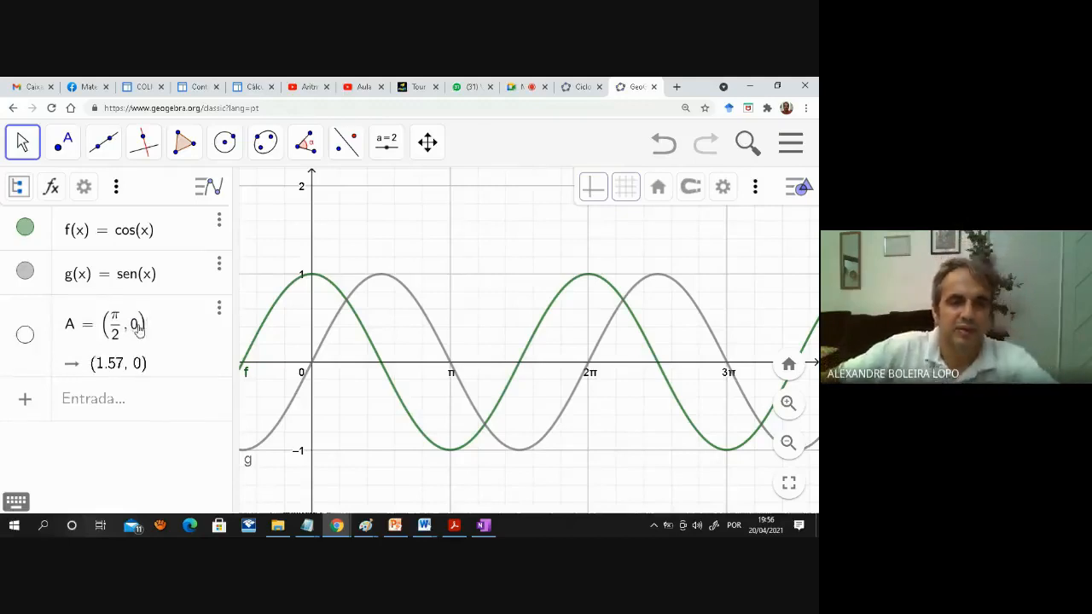
- Show point A on the graph and toggle its visibility to compare it with the curves, leaving it visible
click(24, 333)
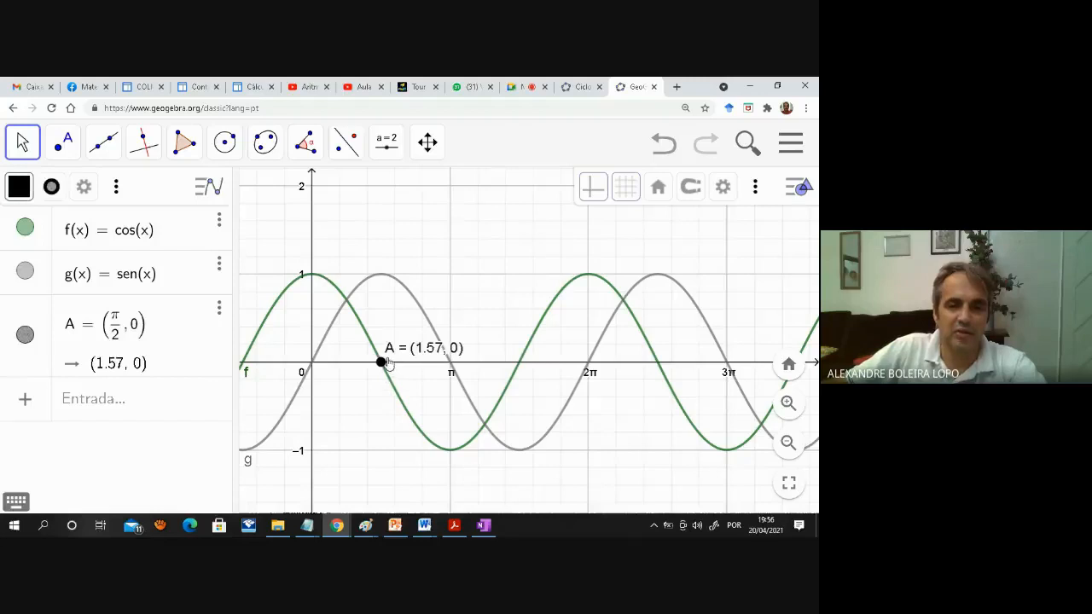
click(381, 283)
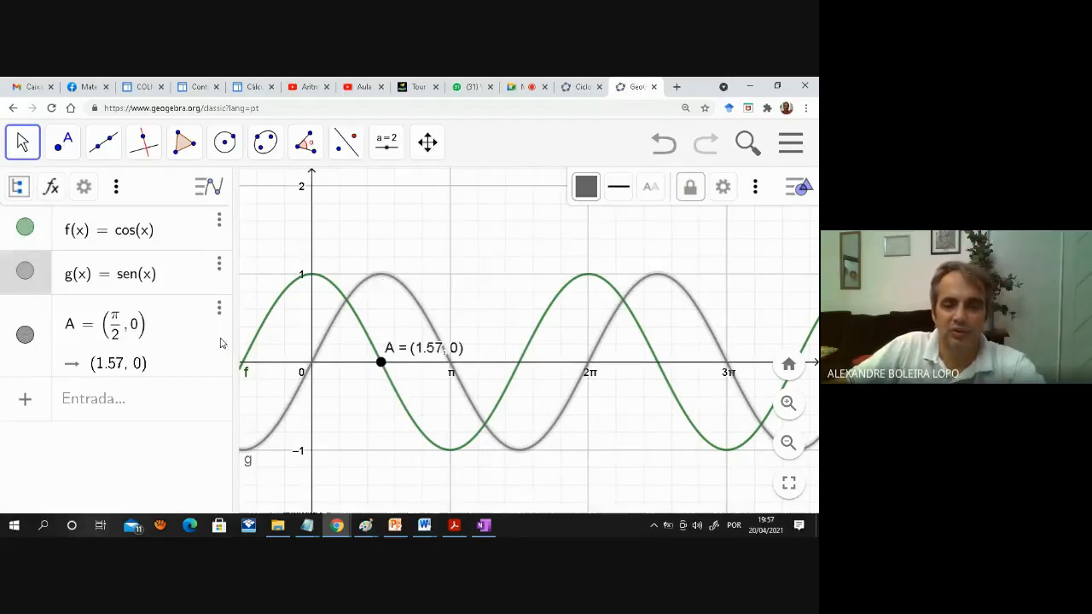
click(25, 336)
click(29, 341)
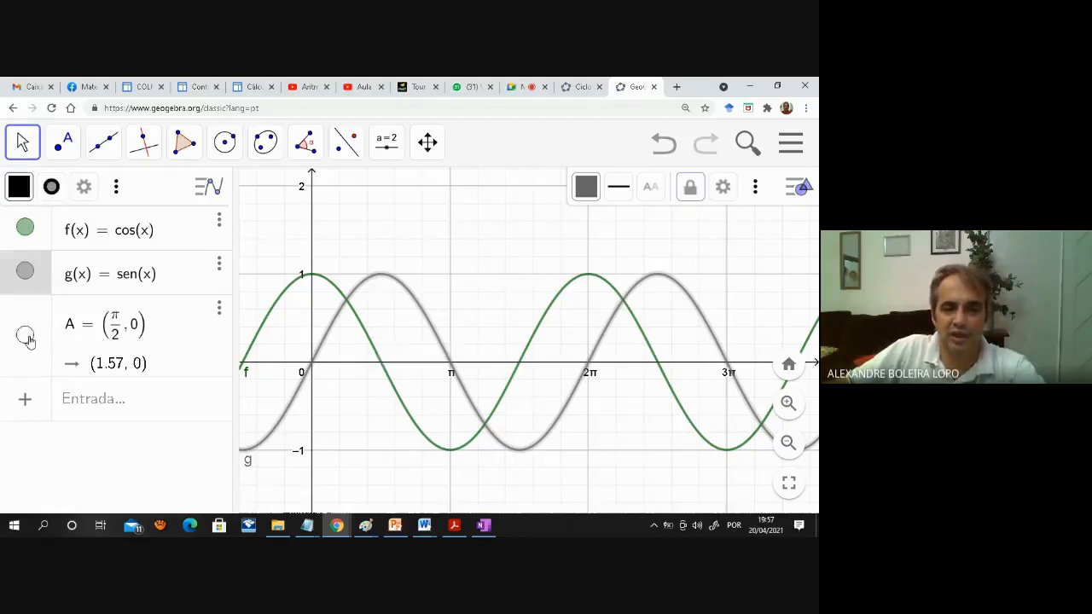
click(30, 341)
click(30, 342)
click(30, 341)
- Change the x-coordinate of point A to π/4
click(118, 343)
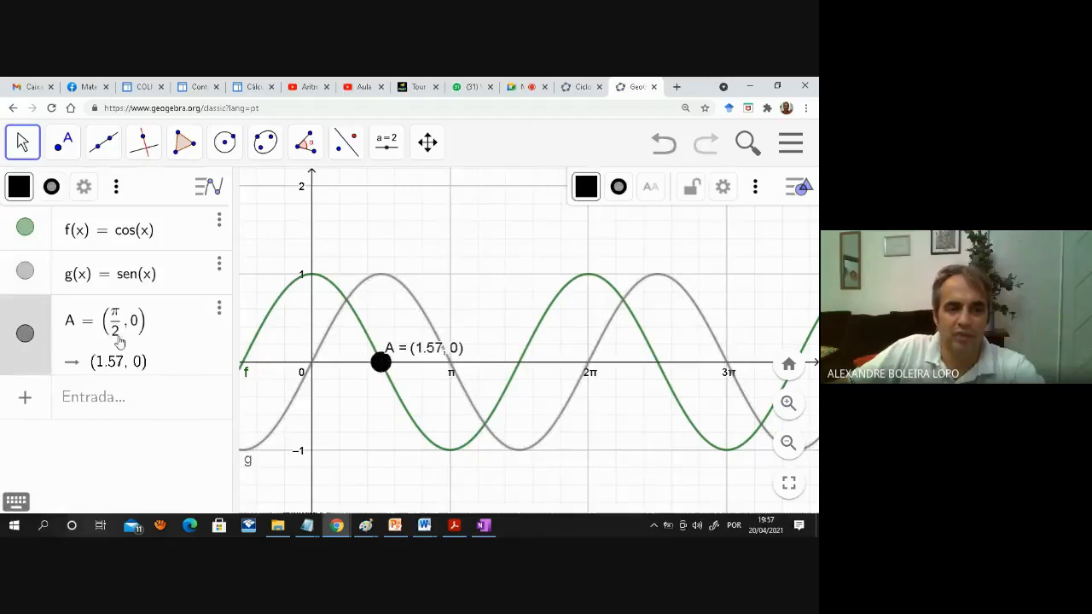
key(BackSpace)
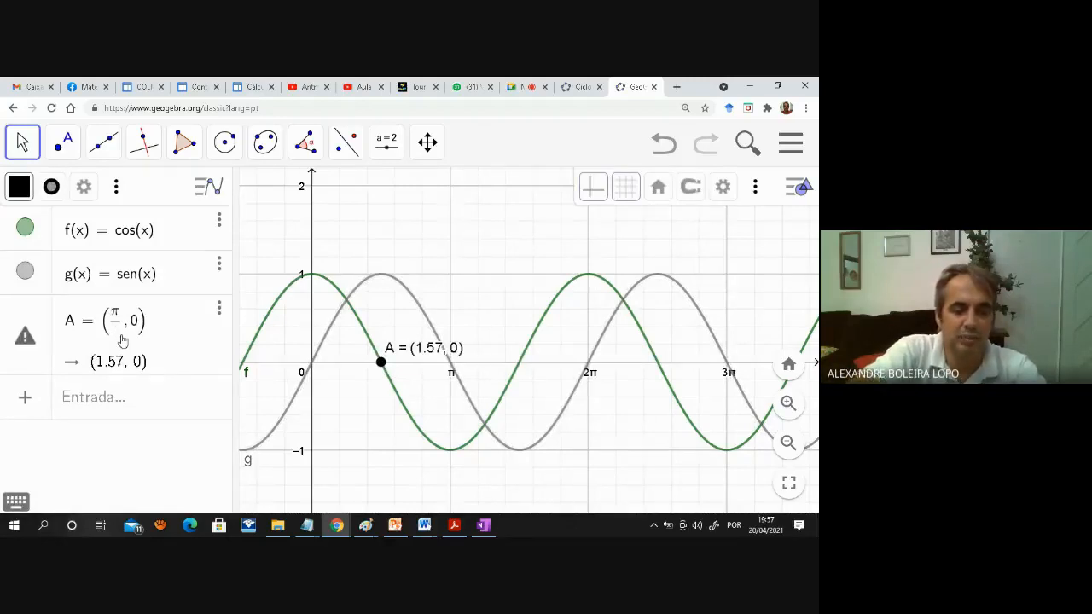
text(4)
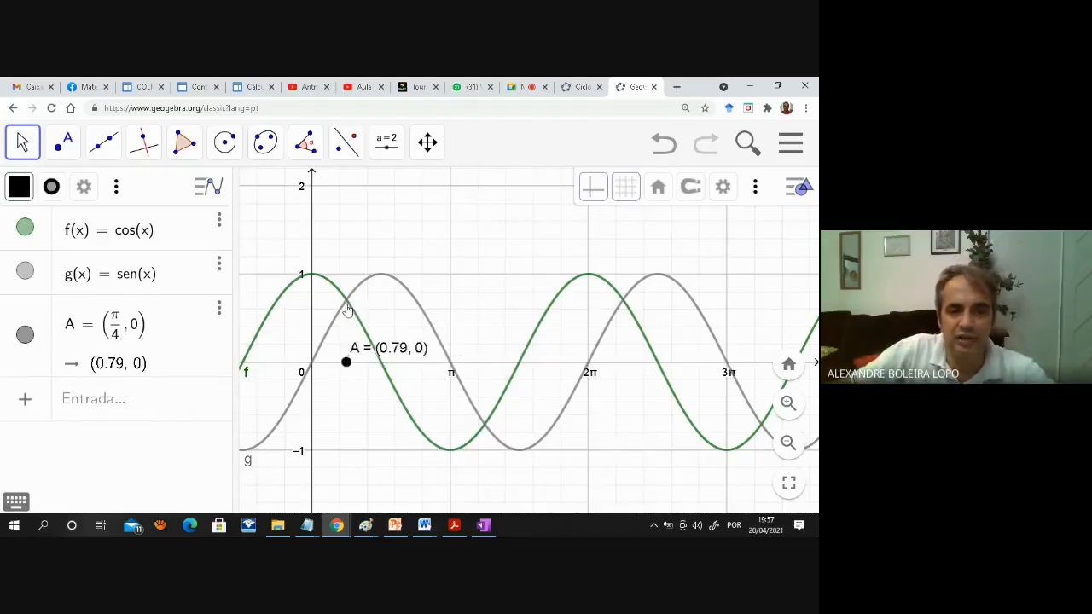
- Replace the y-coordinate of point A with √(2/2) using the on-screen math keyboard, closing the keyboard when done
click(142, 334)
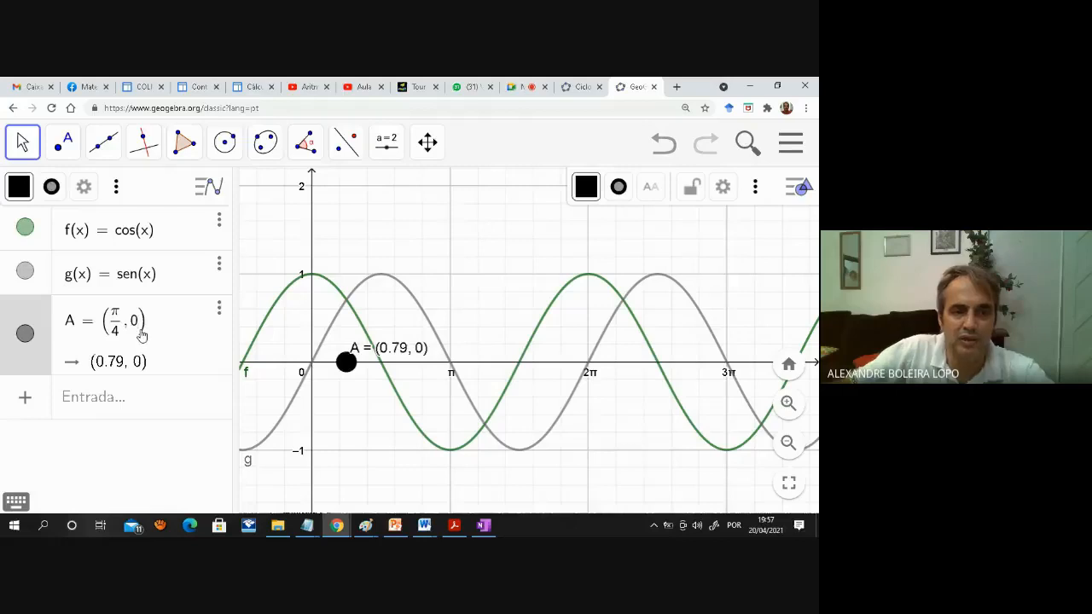
key(BackSpace)
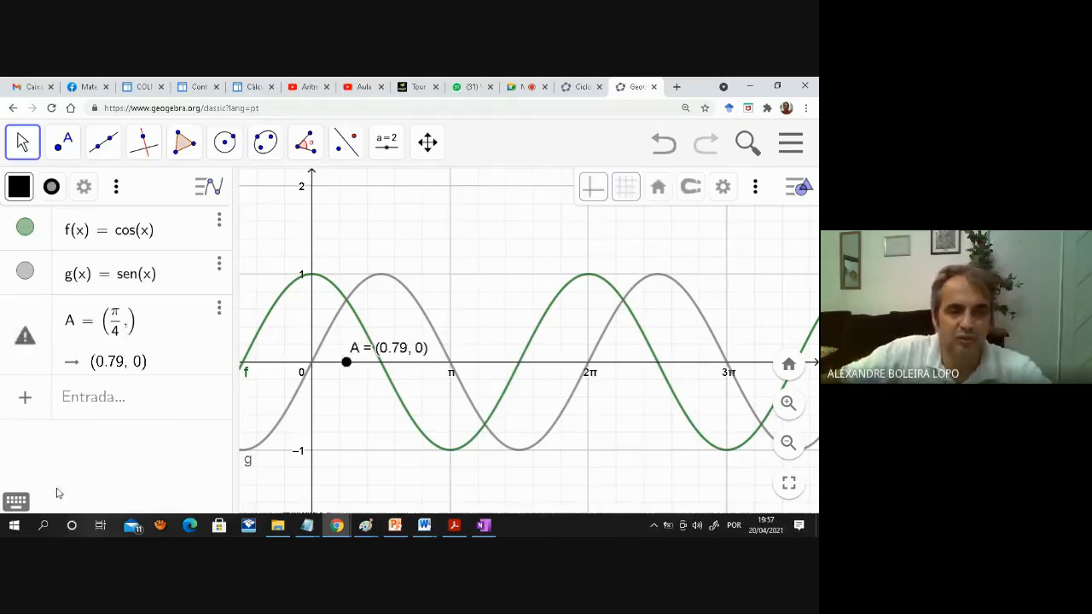
click(15, 502)
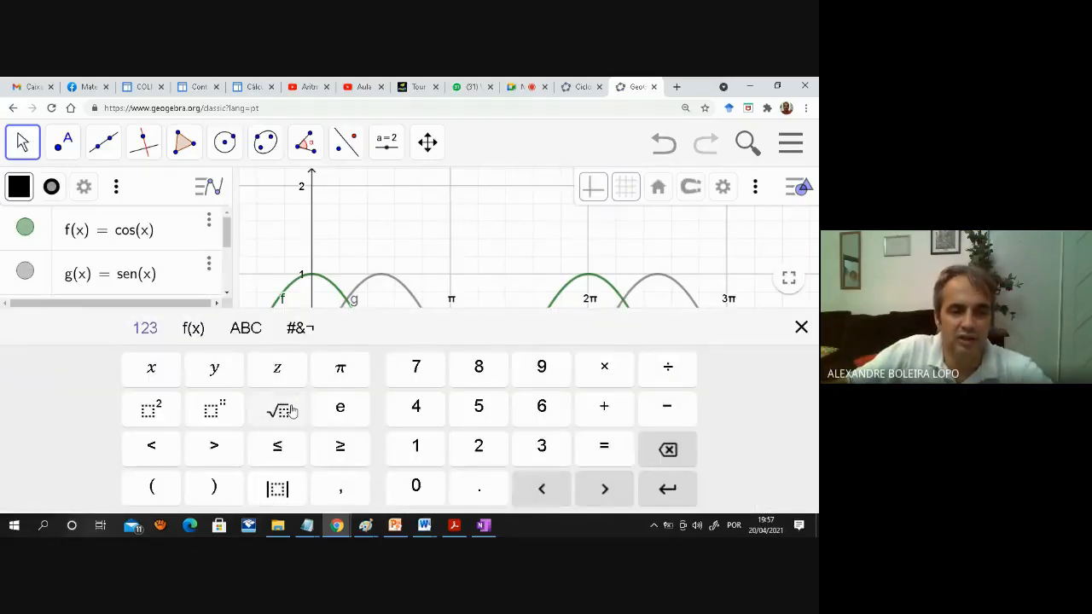
click(477, 449)
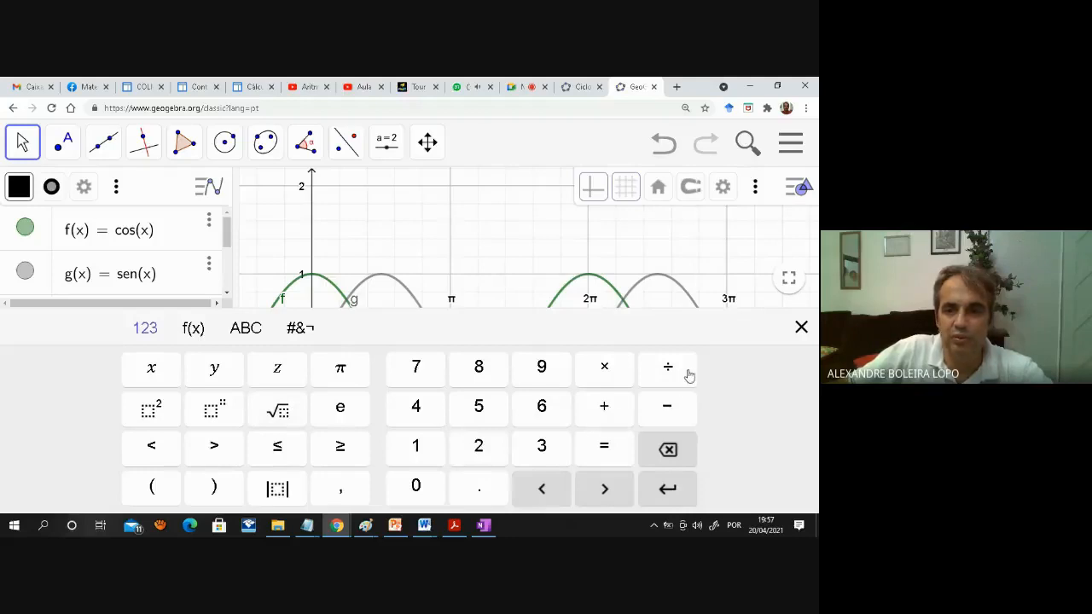
click(493, 445)
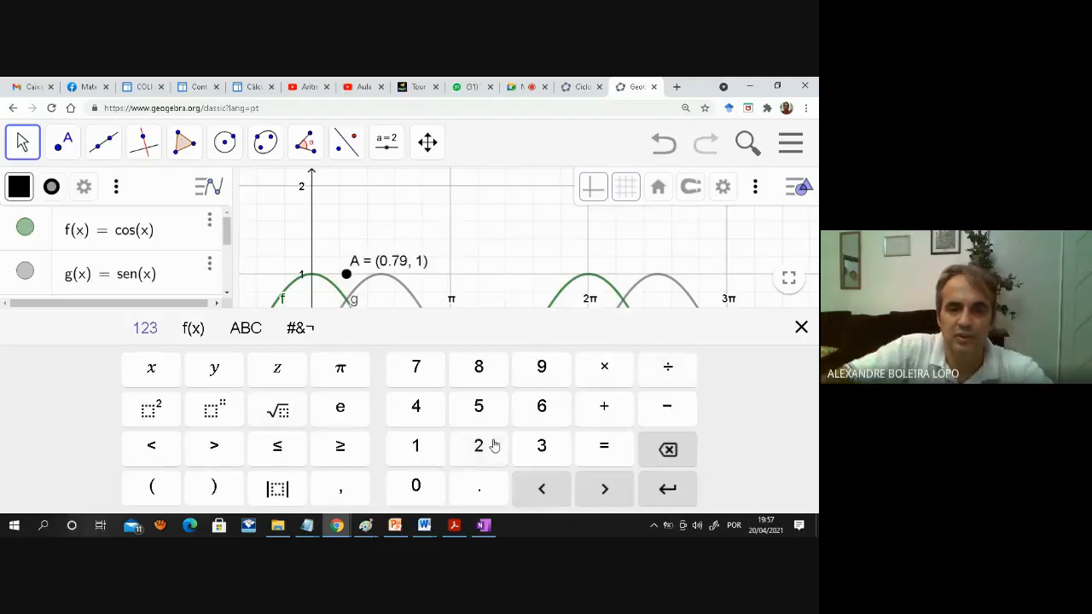
click(801, 329)
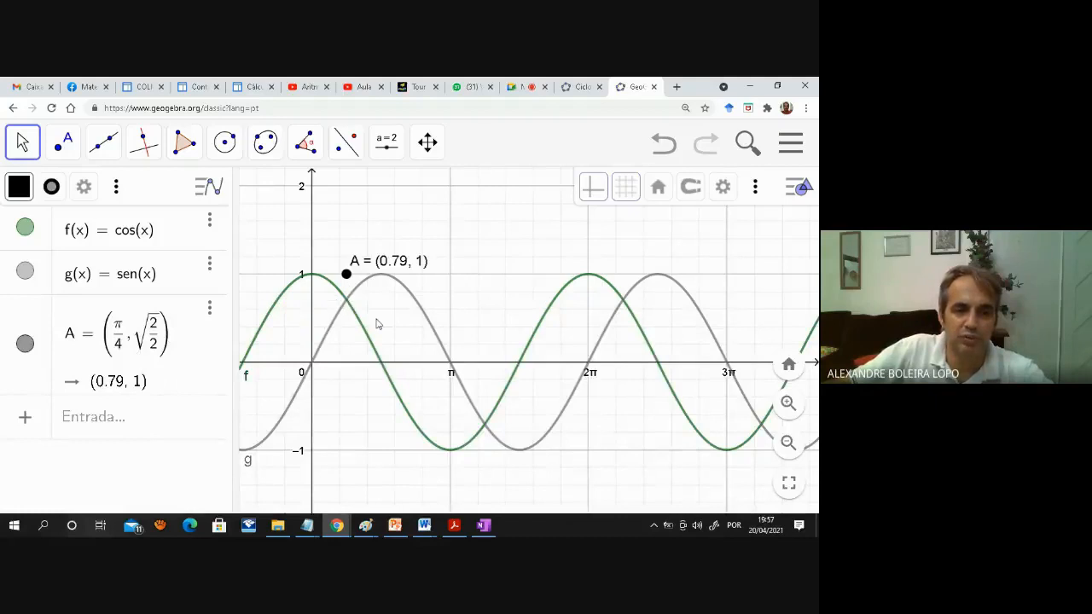
- Try x-to-y axis ratios of 1:1 and 1:2 for the graphics view
scroll(378, 322, up, 3)
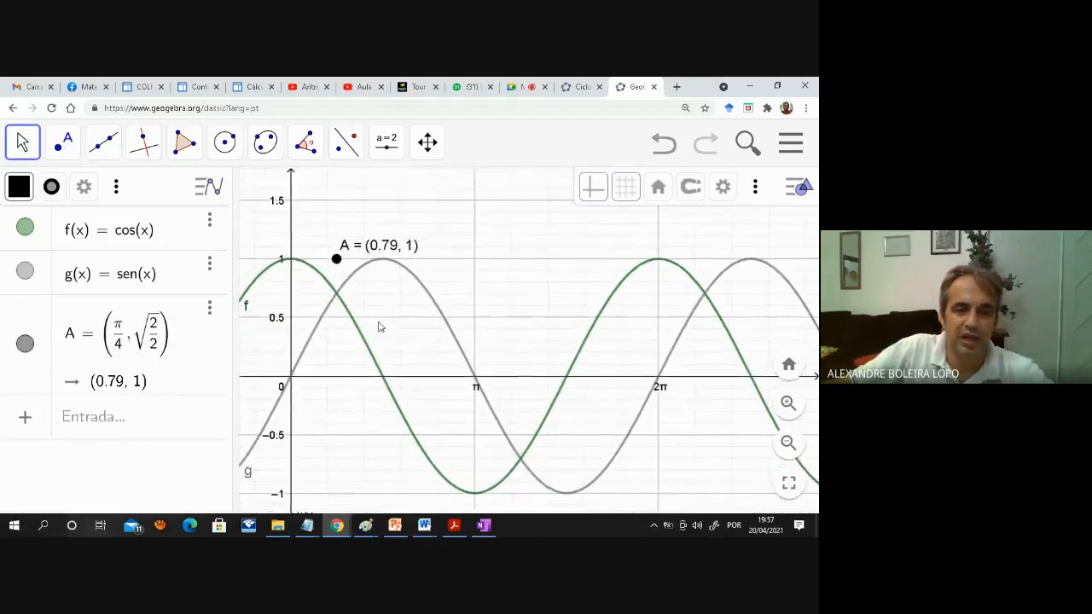
scroll(384, 321, up, 1)
drag(385, 322, 431, 302)
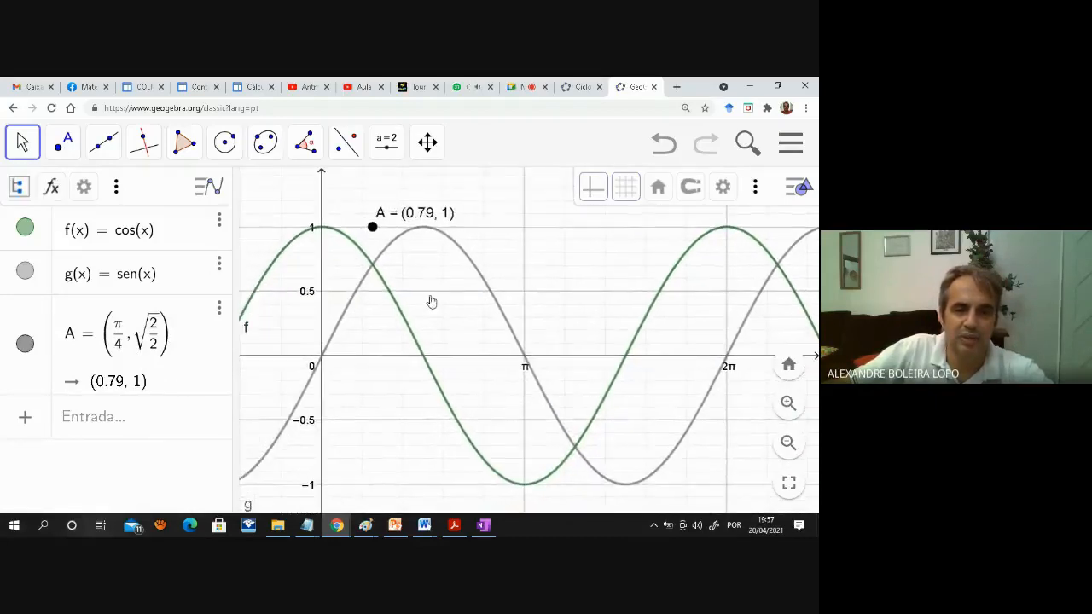
right_click(367, 365)
mouse_move(370, 372)
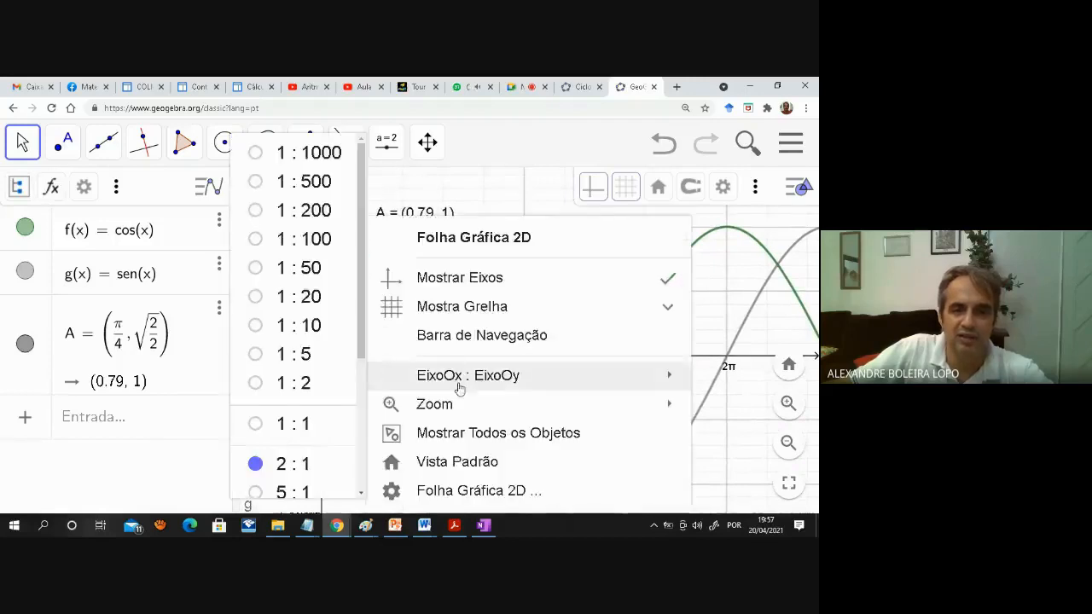
click(298, 425)
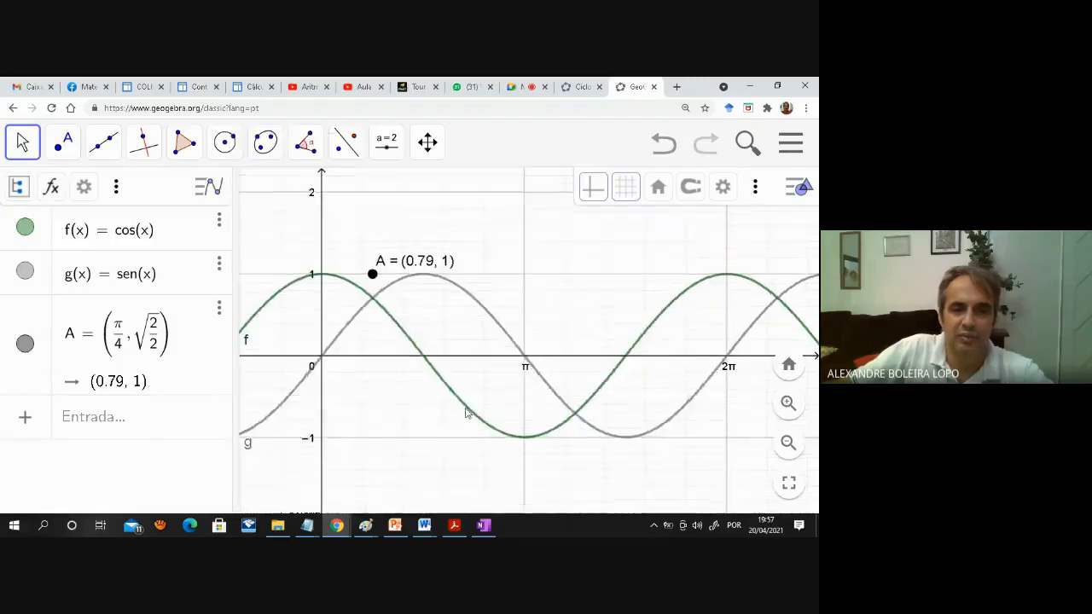
right_click(385, 363)
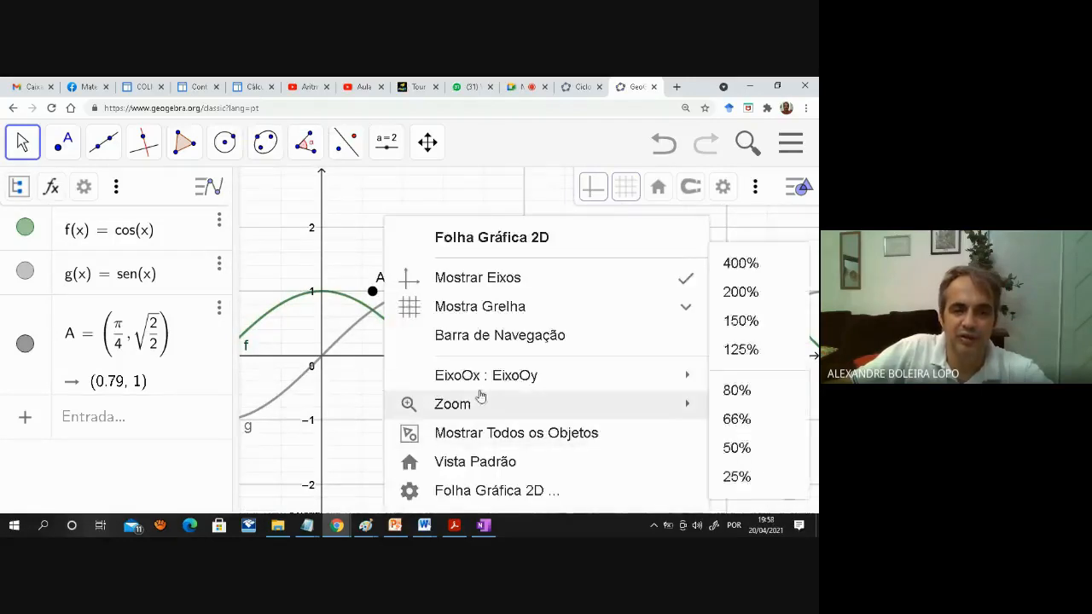
mouse_move(478, 378)
click(323, 385)
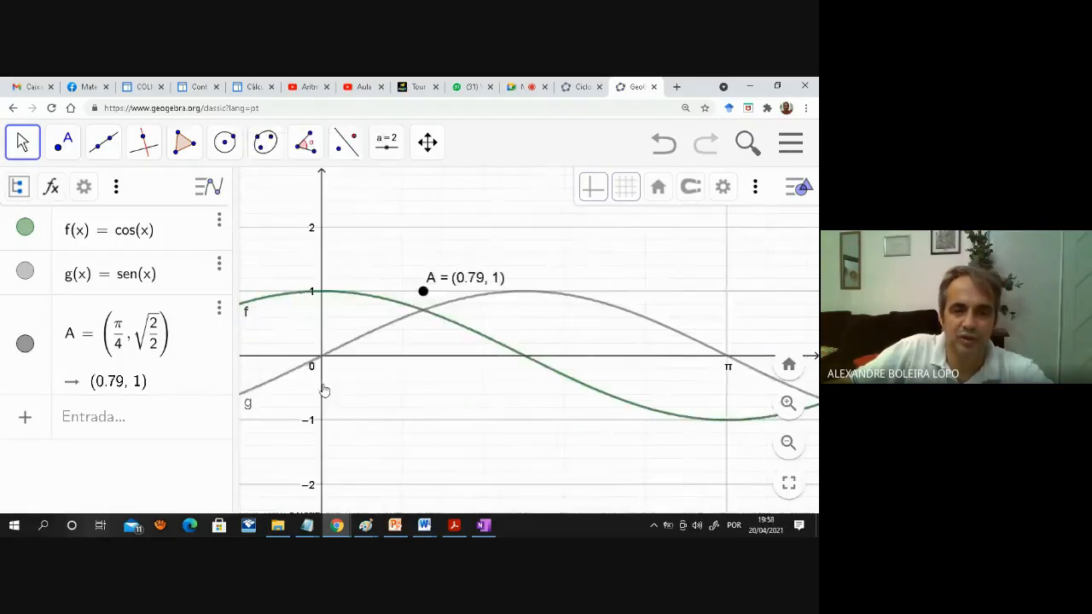
- Set the x-to-y axis ratio of the graphics view to 2:1
right_click(417, 371)
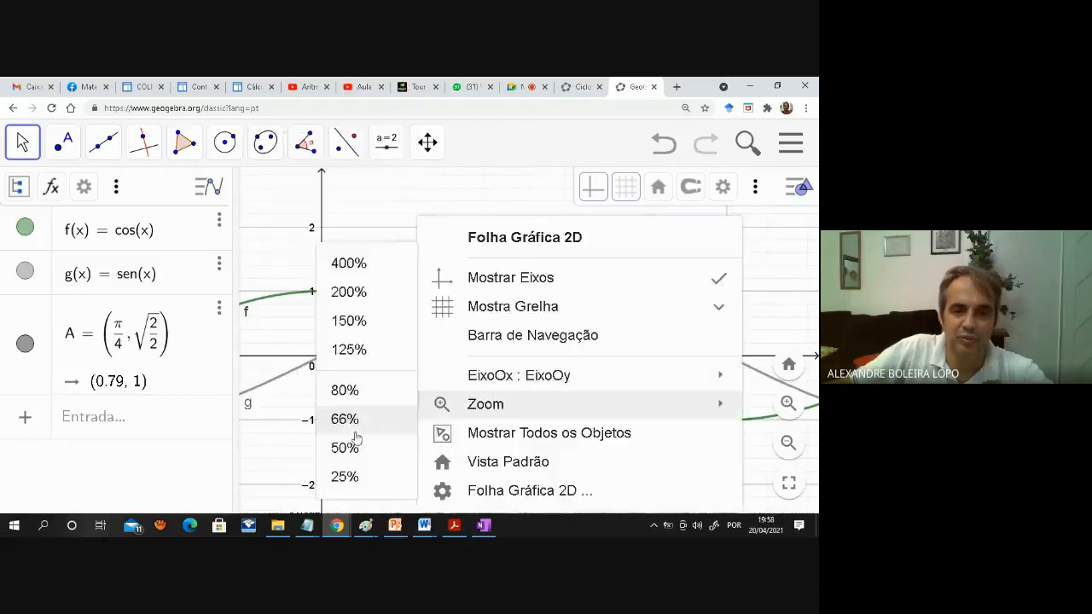
mouse_move(490, 390)
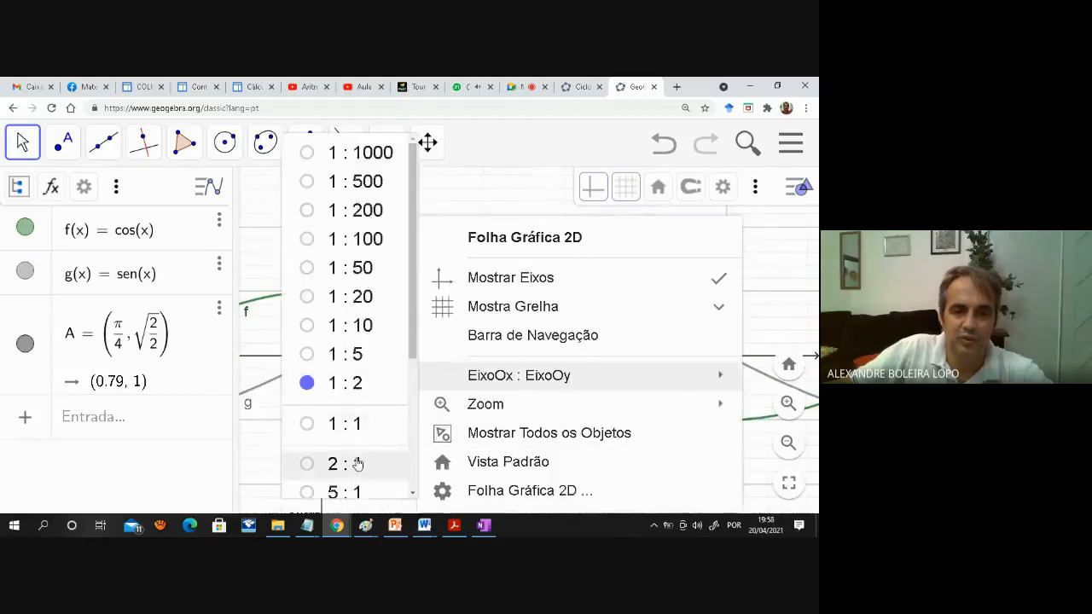
click(355, 463)
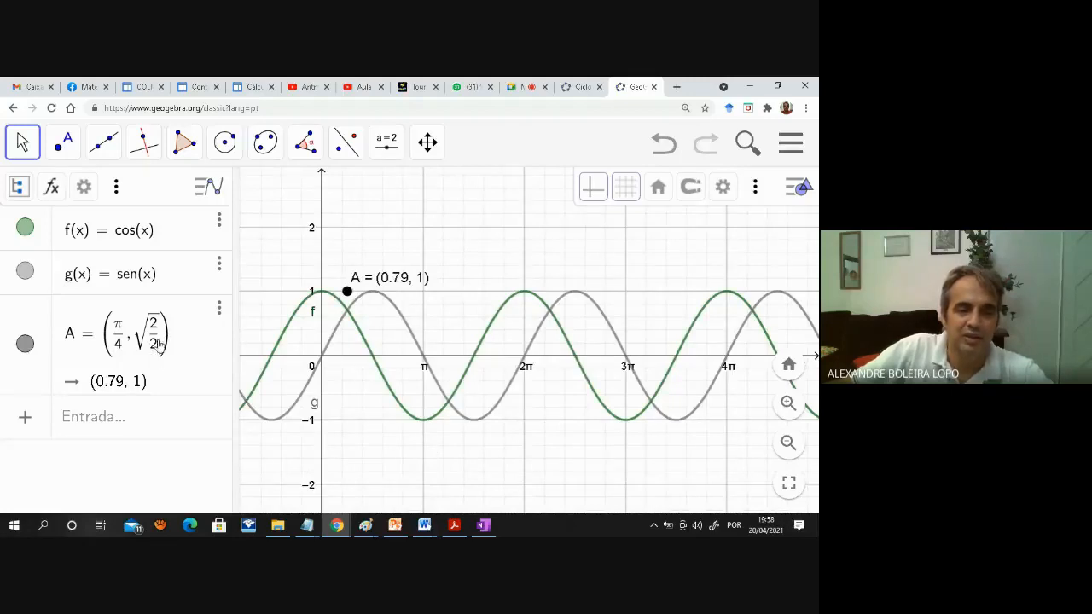
- Correct the y-coordinate of point A to √2/2, with only the 2 in the numerator under the root
click(159, 357)
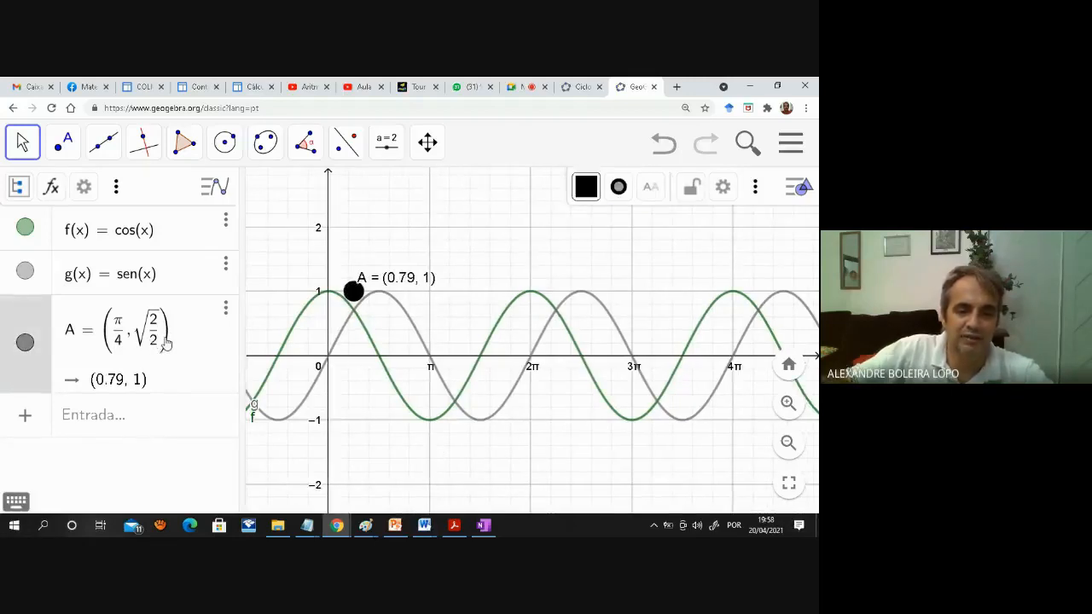
key(BackSpace)
key(BackSpace)
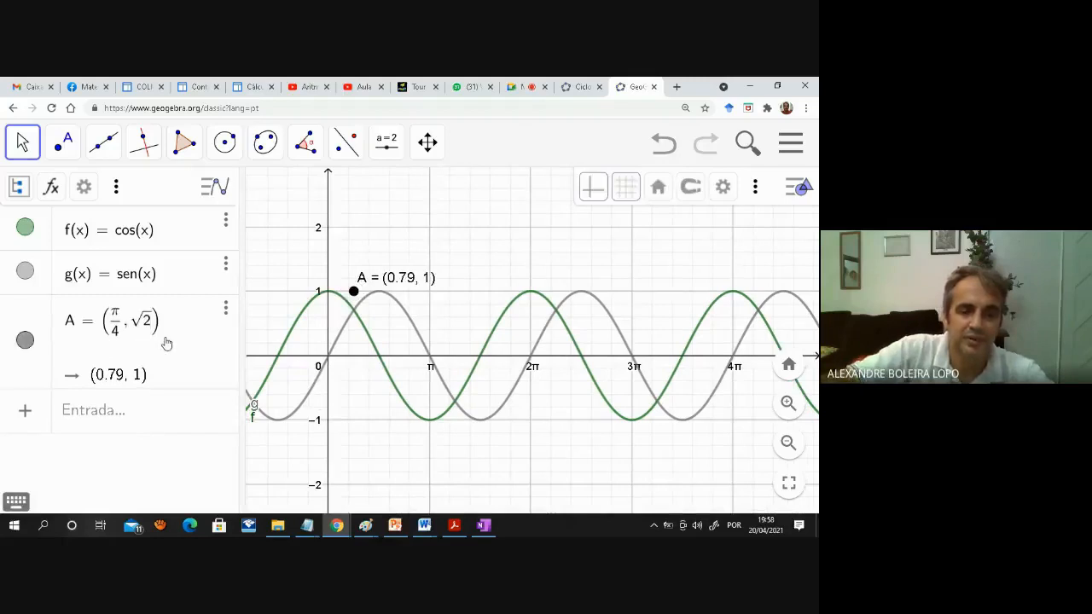
text(/)
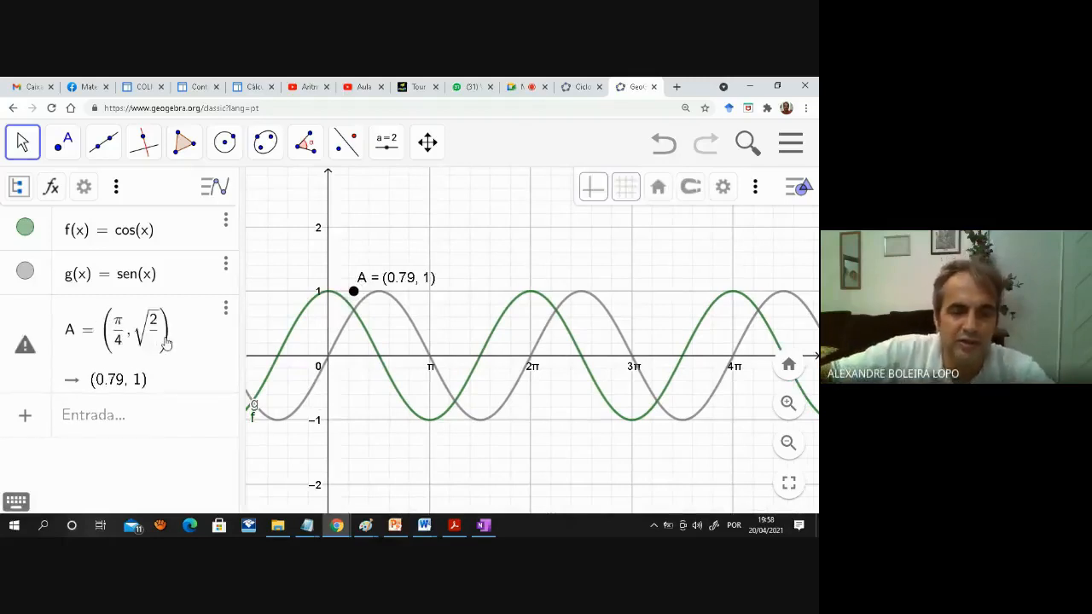
key(BackSpace)
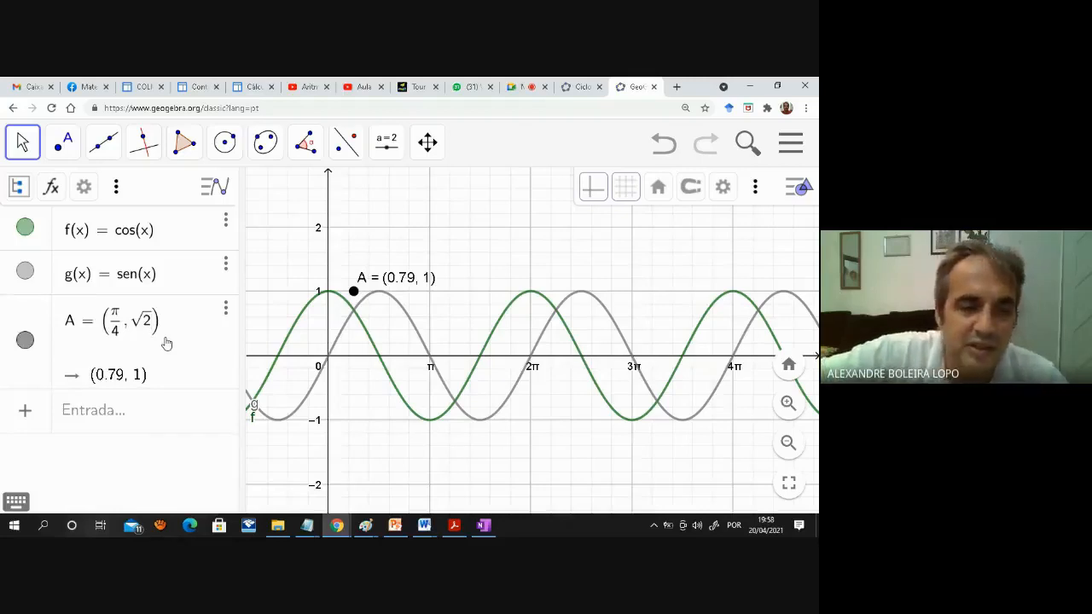
text(/2)
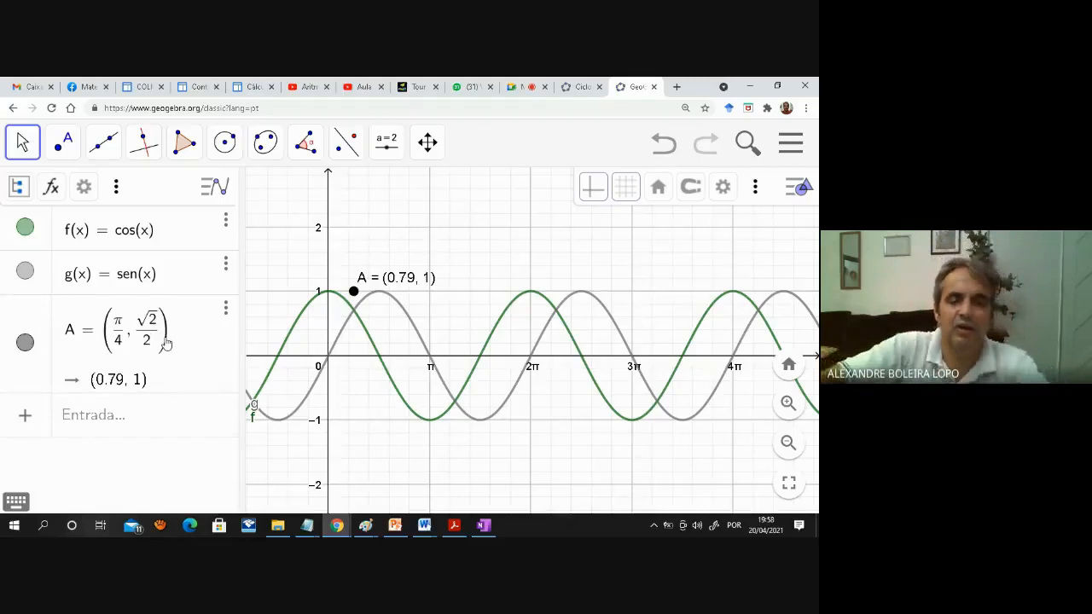
key(Return)
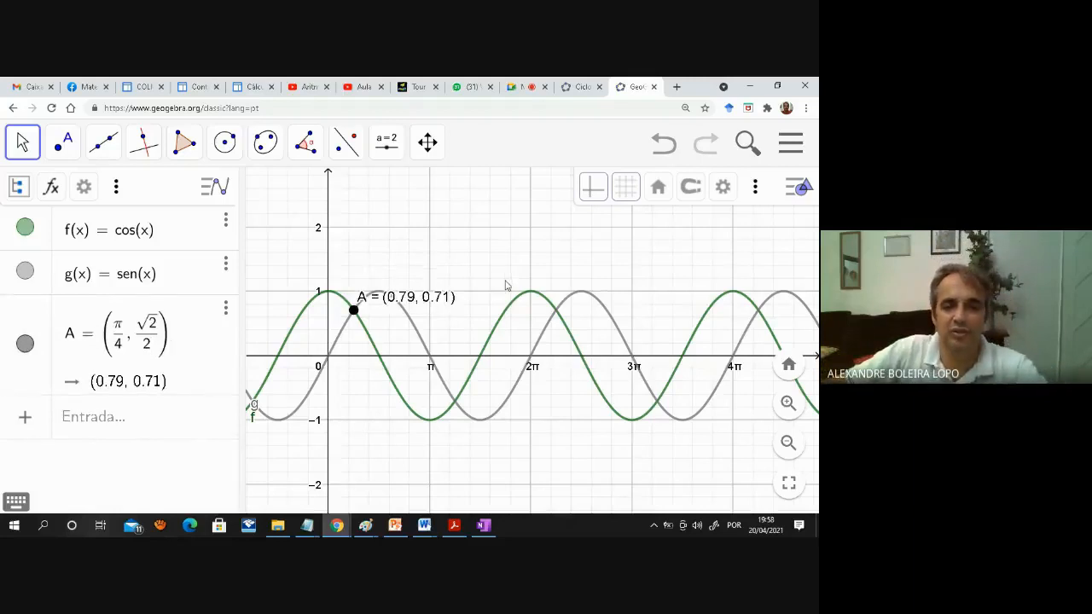
- Examine closely where the cosine and sine curves cross at point A between 0 and π
scroll(505, 283, up, 2)
drag(455, 297, 528, 273)
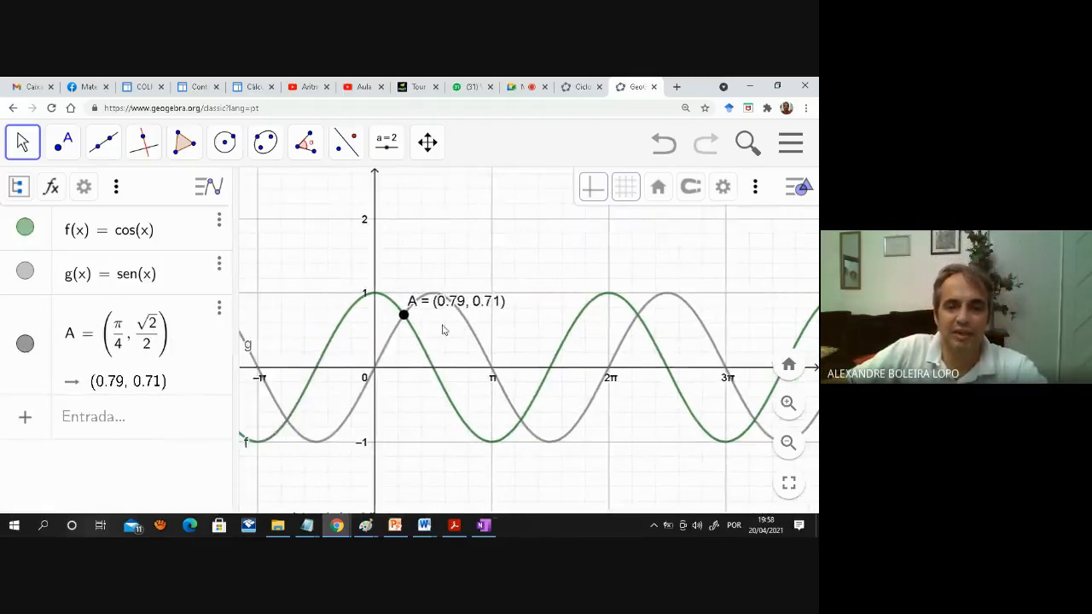
scroll(421, 333, up, 3)
scroll(426, 348, up, 1)
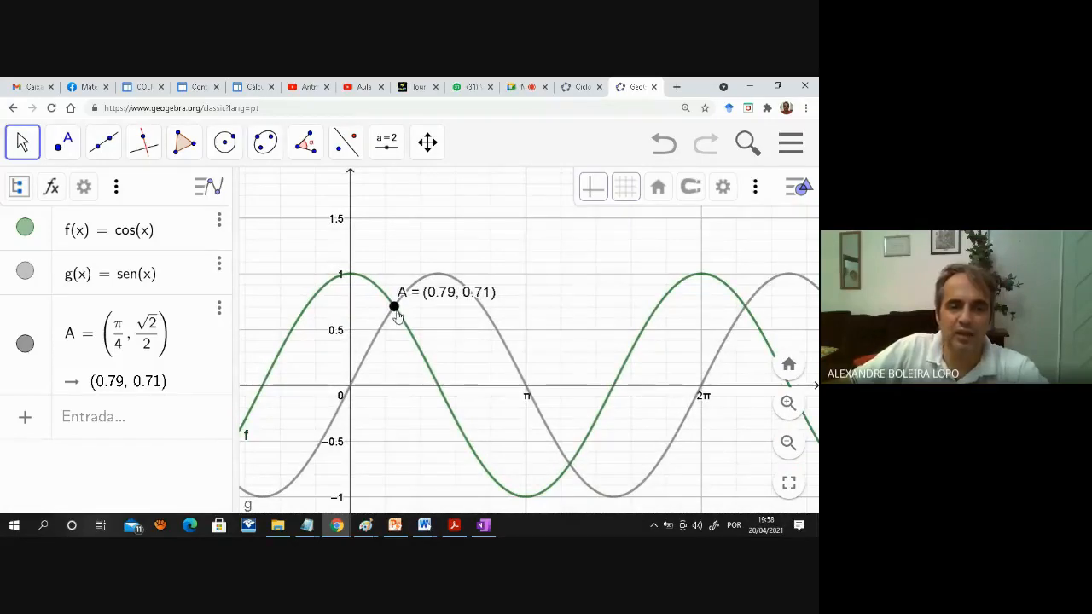
scroll(402, 317, up, 2)
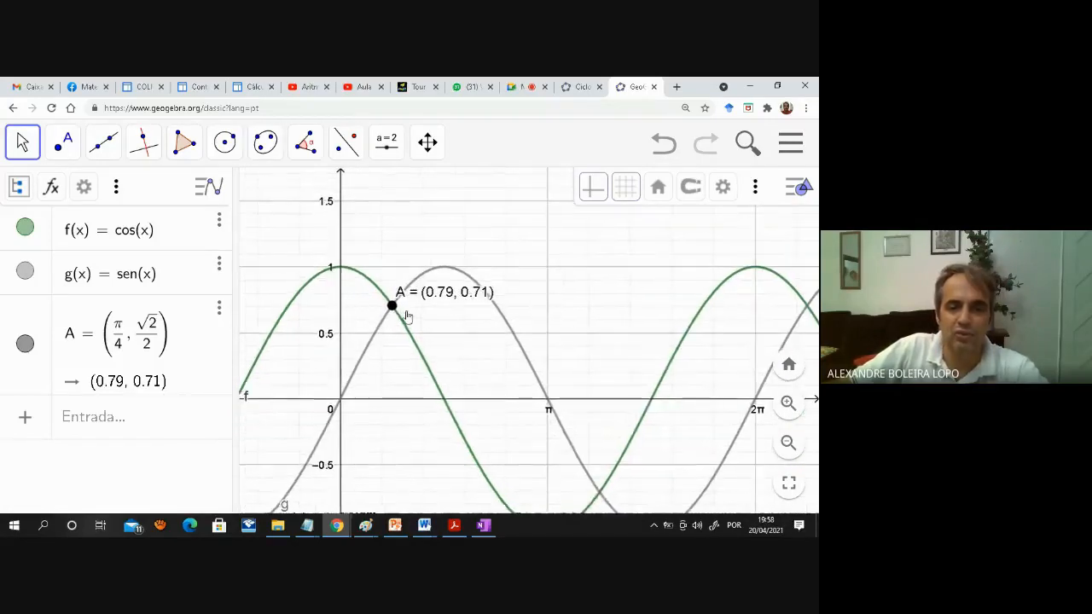
drag(433, 342, 430, 313)
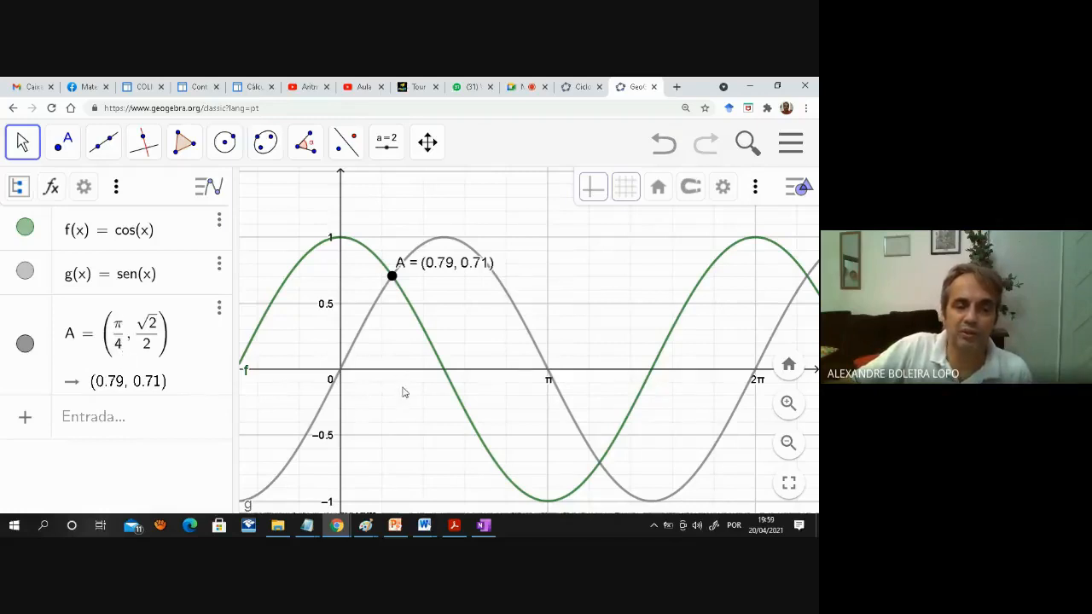
scroll(404, 392, up, 2)
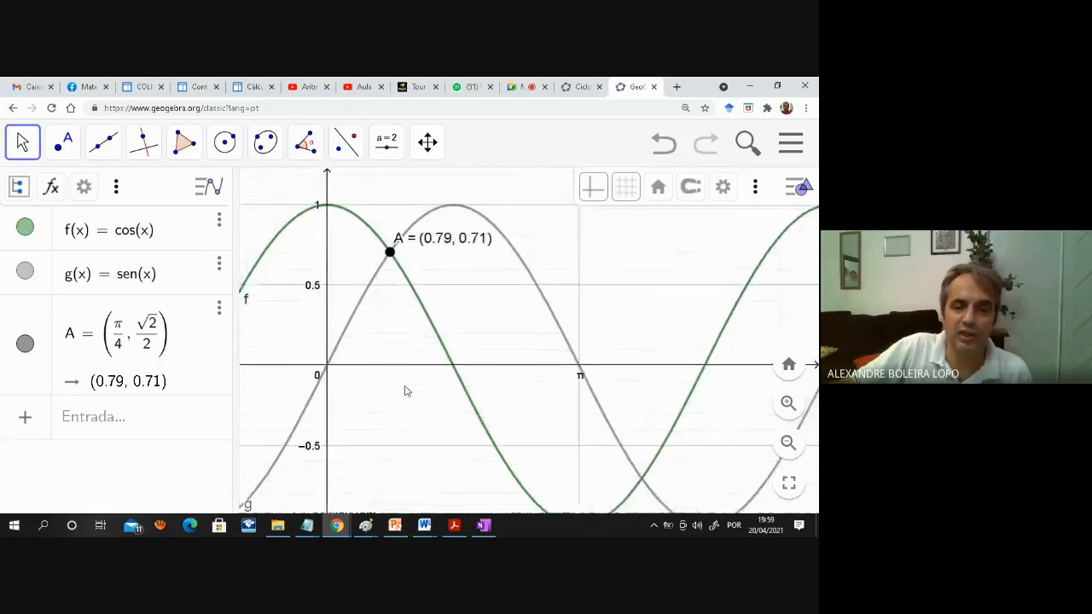
scroll(405, 391, down, 1)
drag(396, 311, 396, 335)
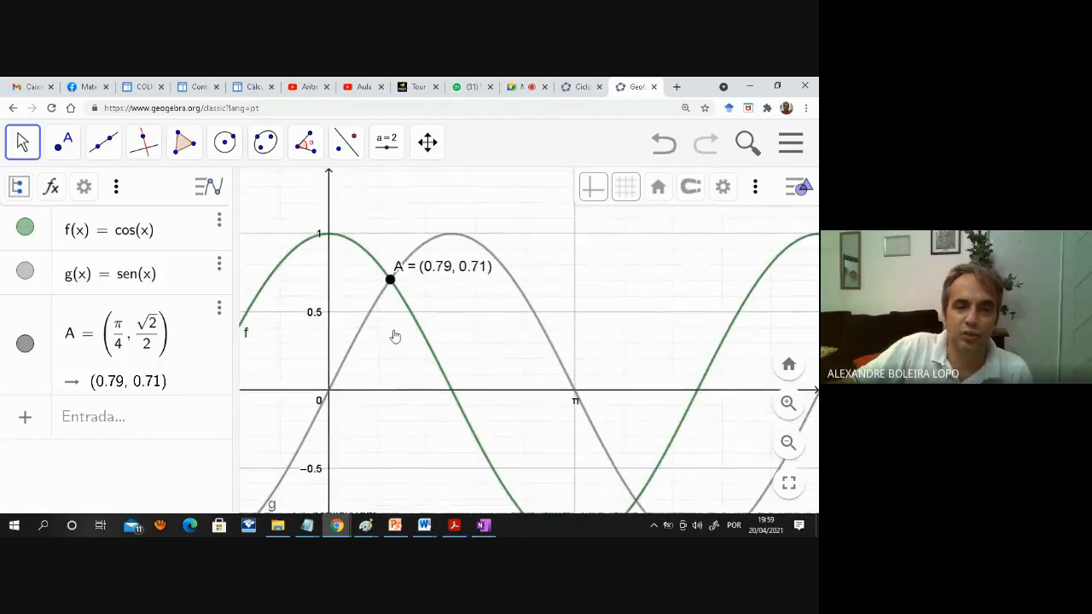
- Hide point A in the graphics view, leaving both curves shown from about −π to past 2π
click(25, 344)
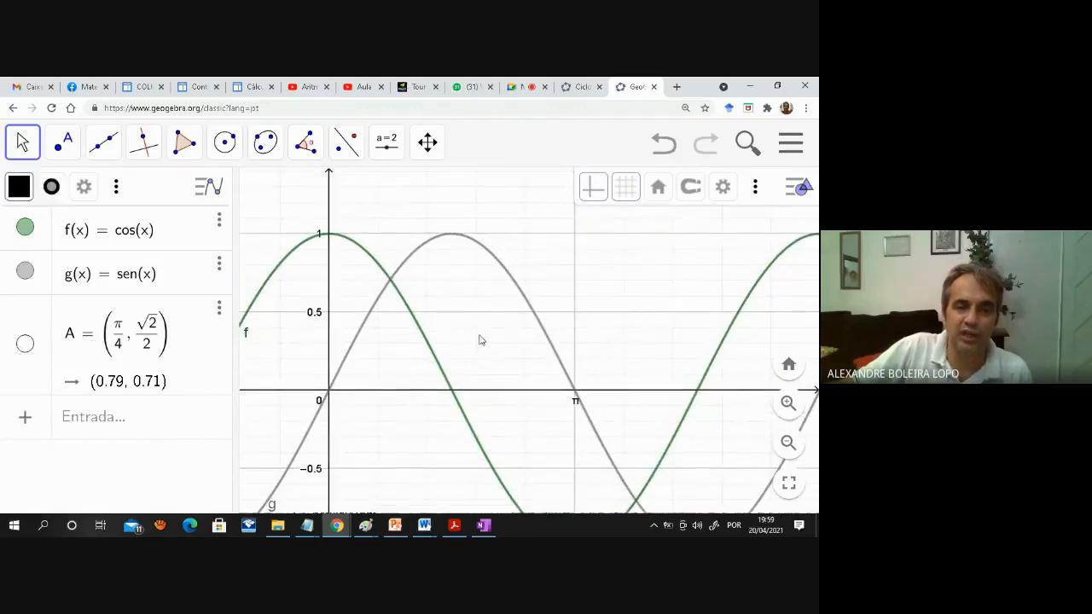
scroll(479, 340, down, 4)
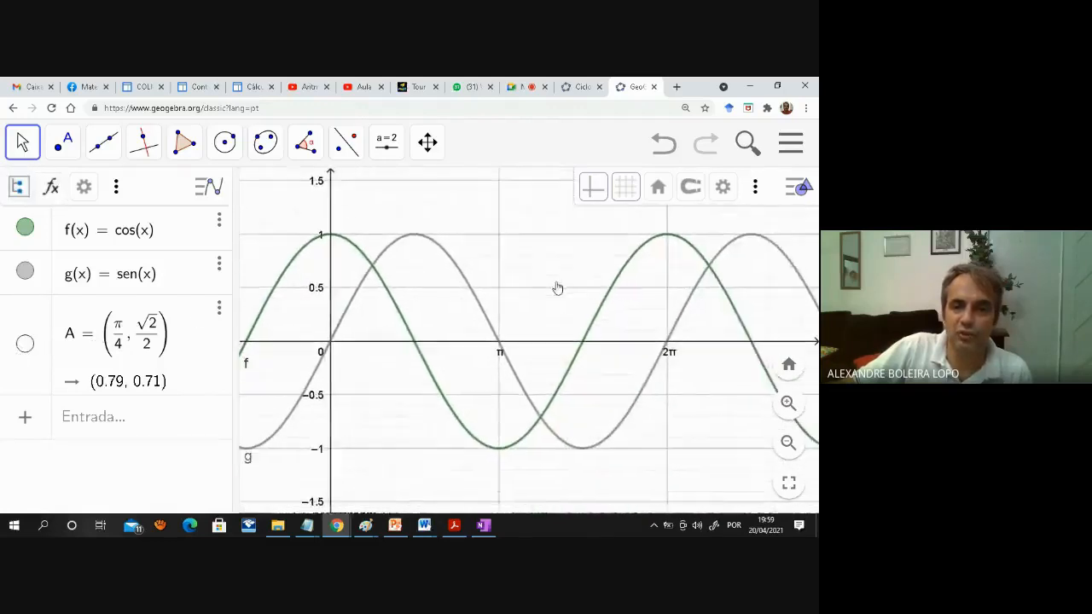
drag(557, 289, 603, 296)
scroll(604, 295, down, 1)
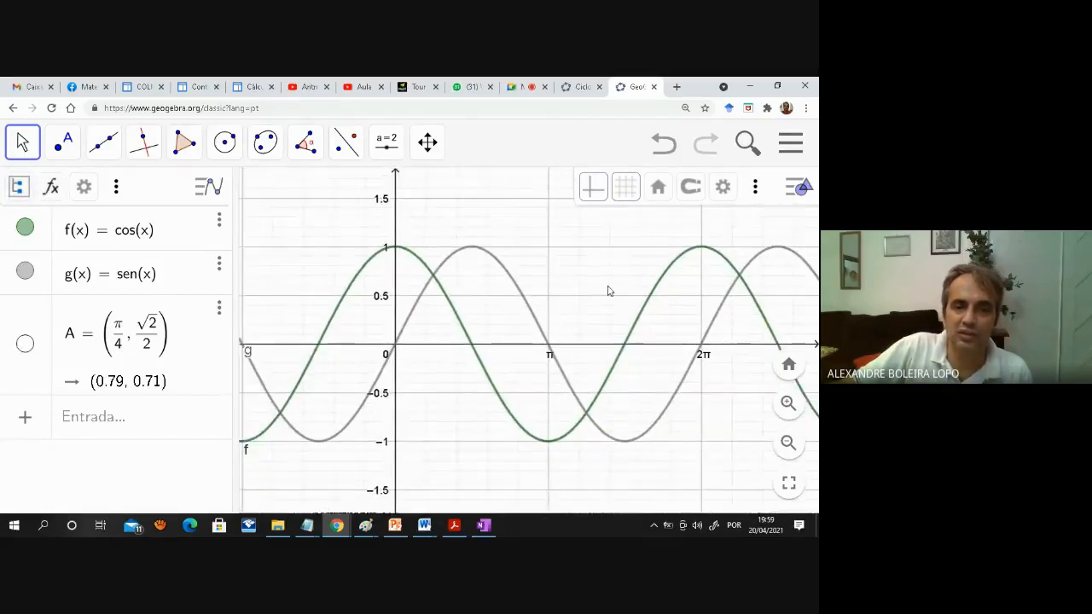
scroll(608, 291, down, 1)
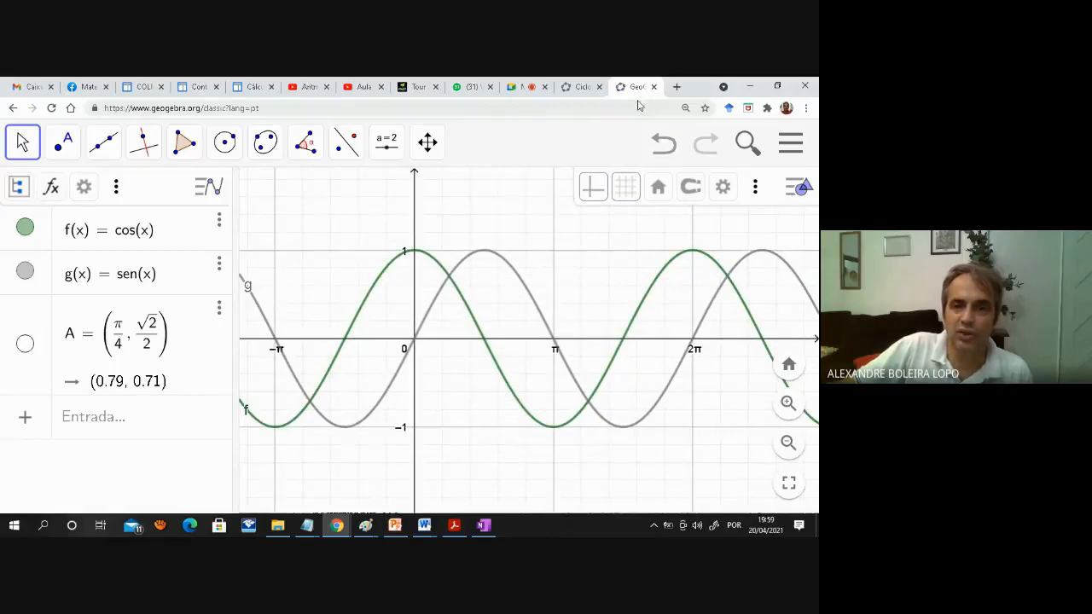
- Switch to the Google Meet call and open its further options for stopping the recording
click(522, 86)
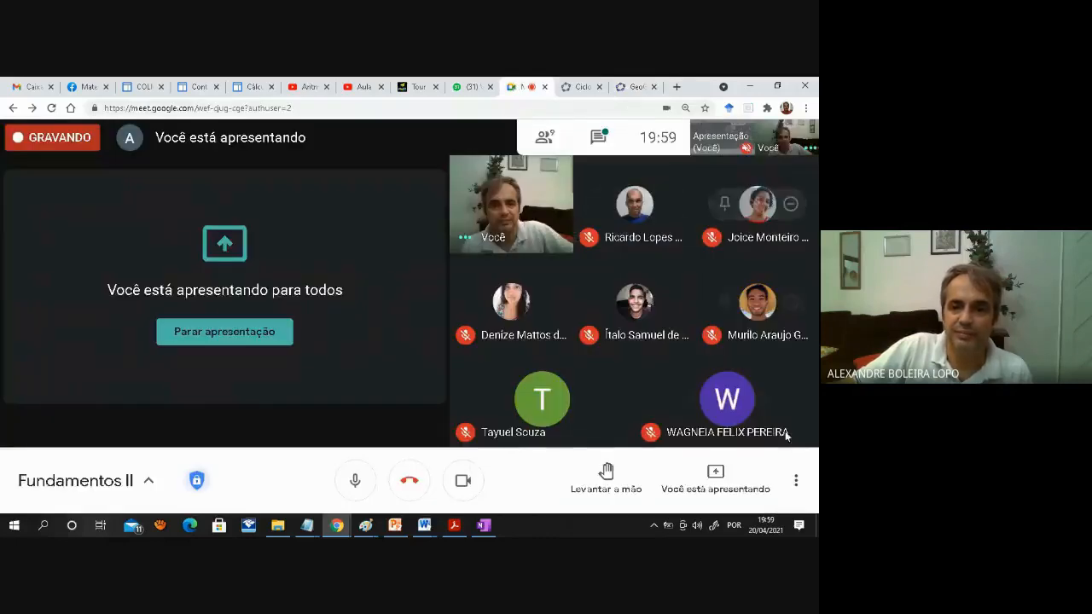
click(796, 480)
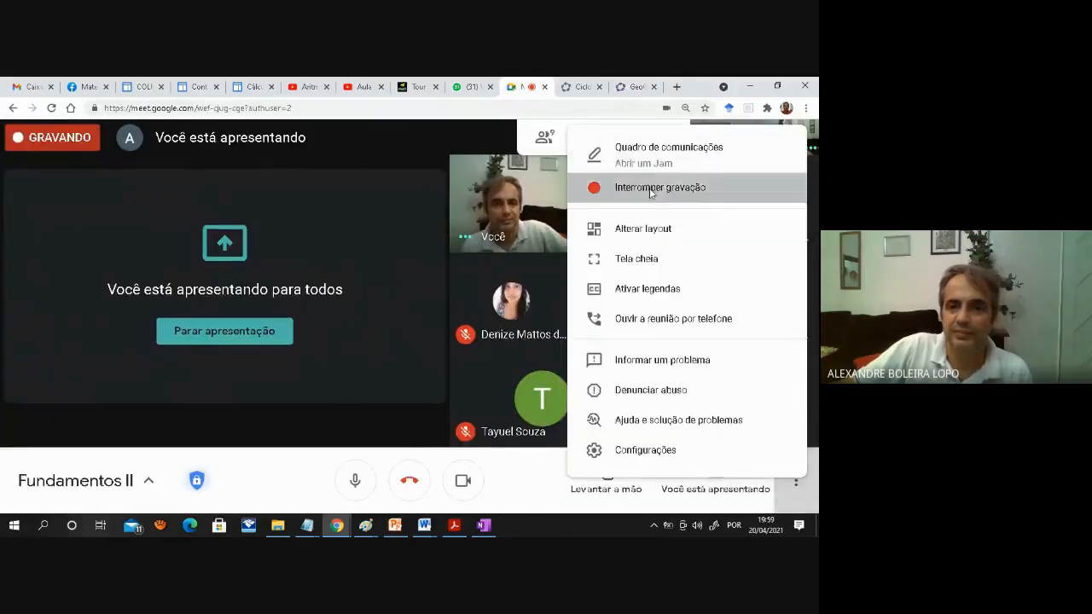